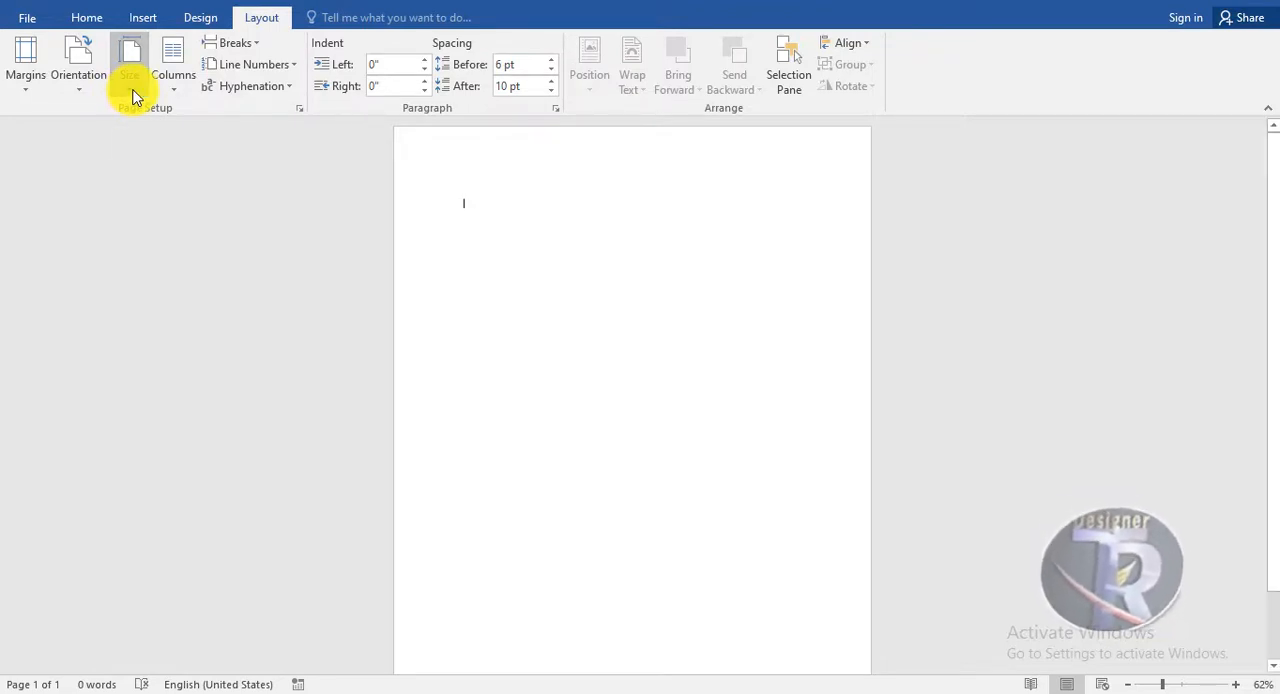
Set a custom paper size of 10 inches wide by 10 inches high for the whole document
click(131, 92)
click(173, 526)
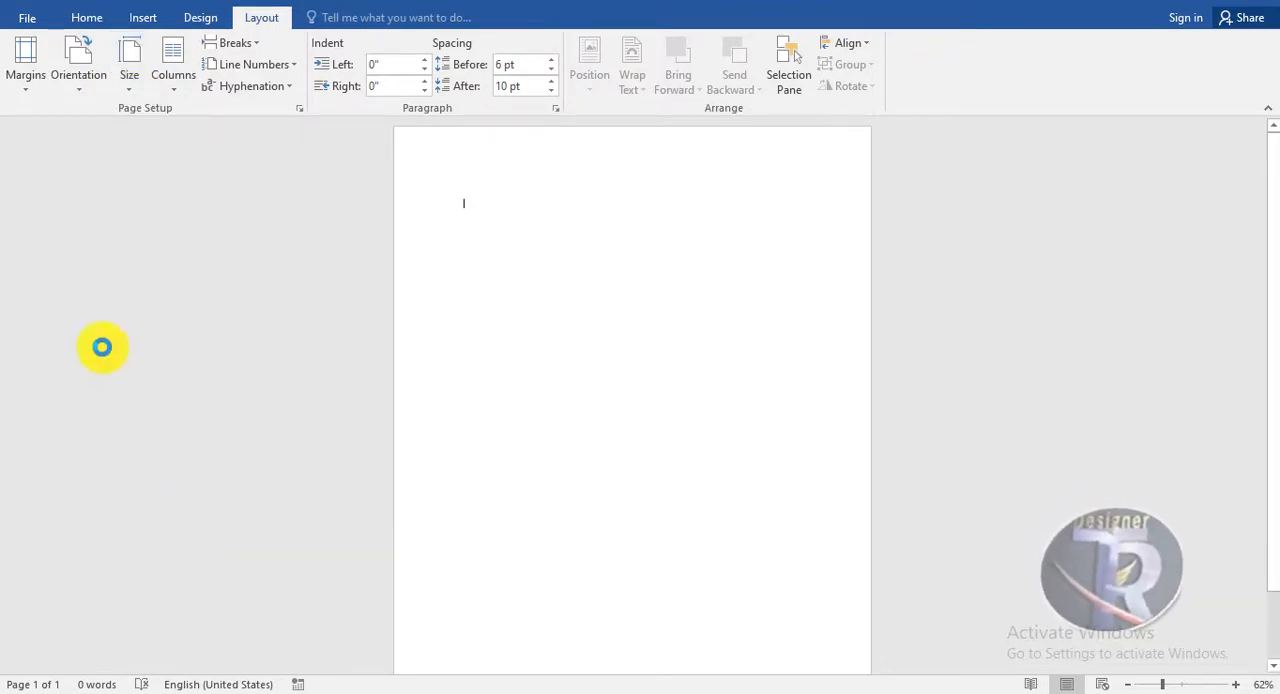
drag(593, 60, 587, 124)
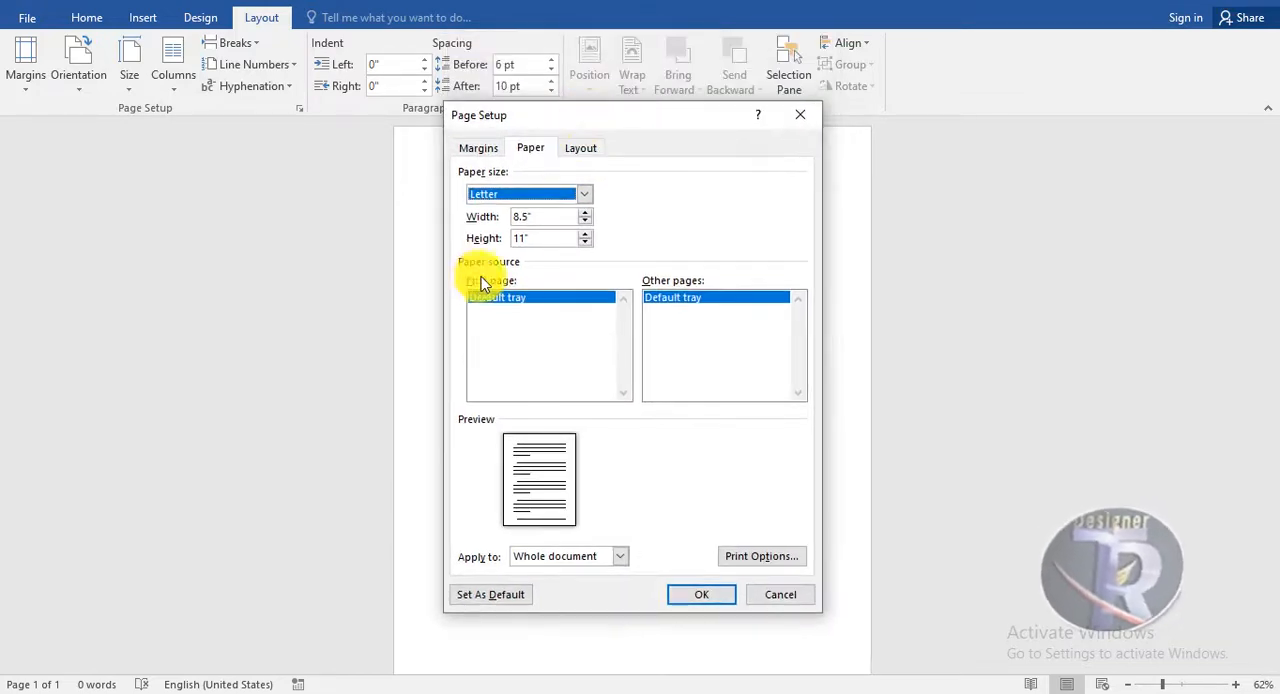
key(Tab)
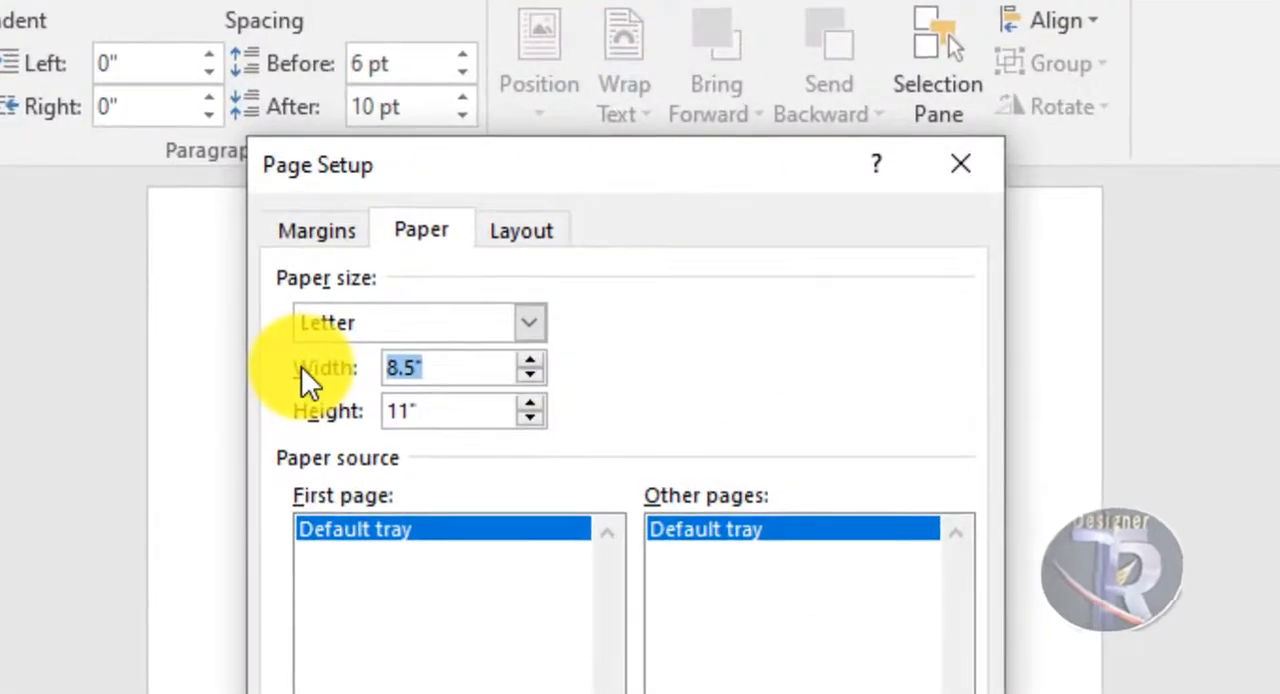
text(10)
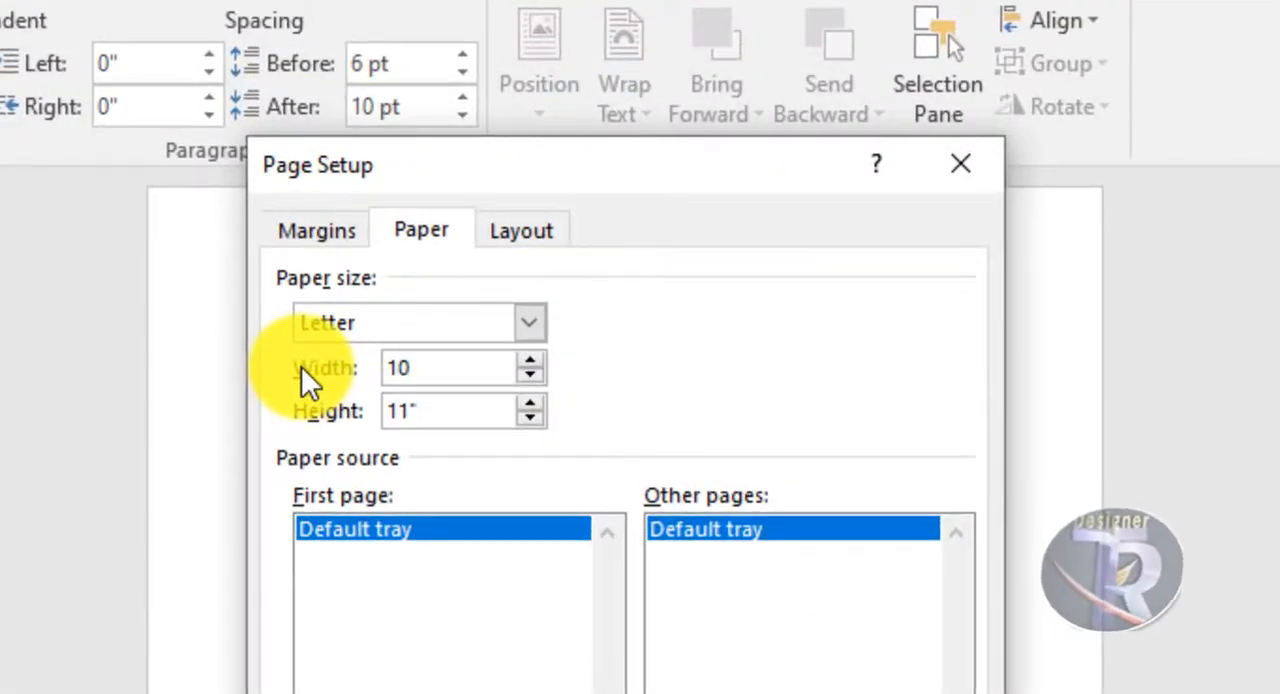
key(Tab)
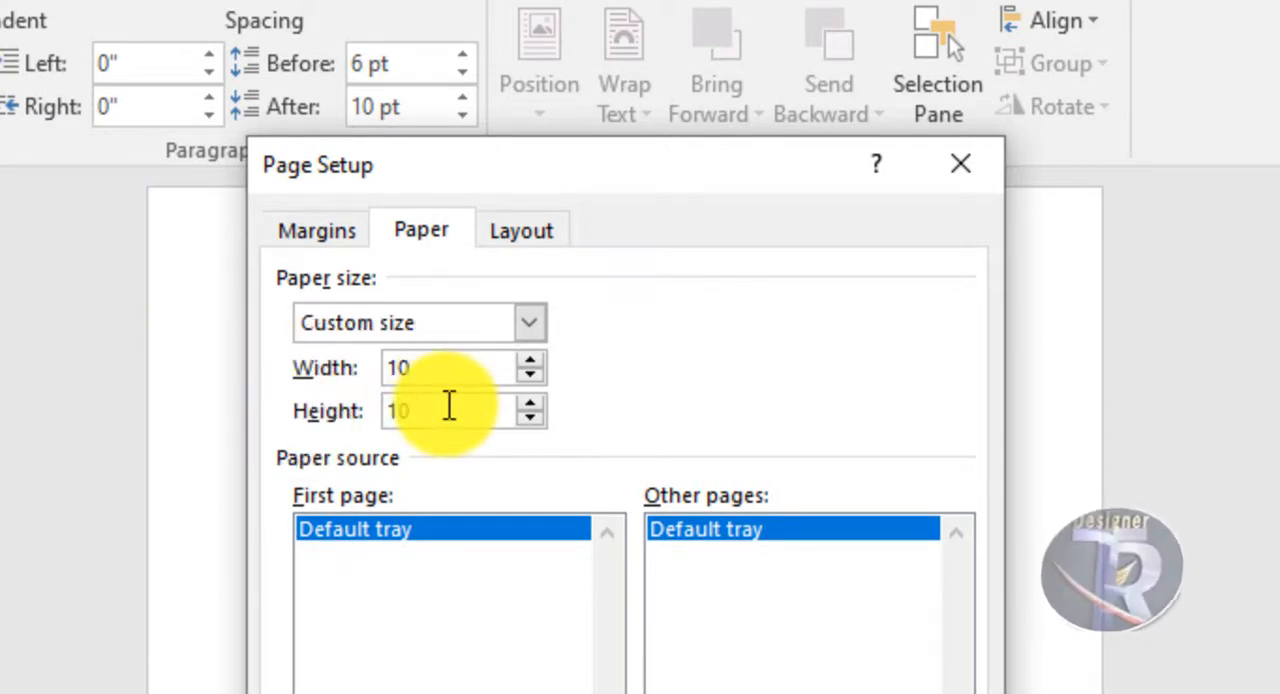
text(10)
key(Return)
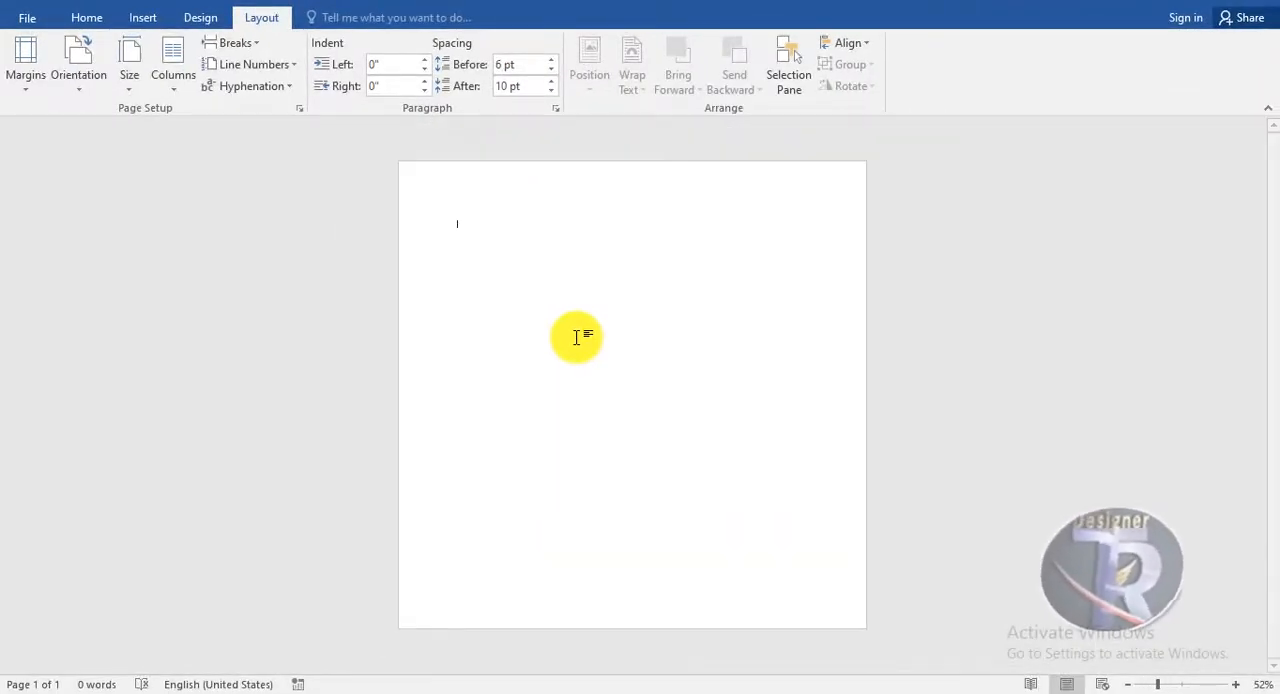
Draw a square shape over the page and enlarge it to about 12.35 inches so it covers the entire page
scroll(576, 338, up, 1)
drag(1270, 226, 1269, 224)
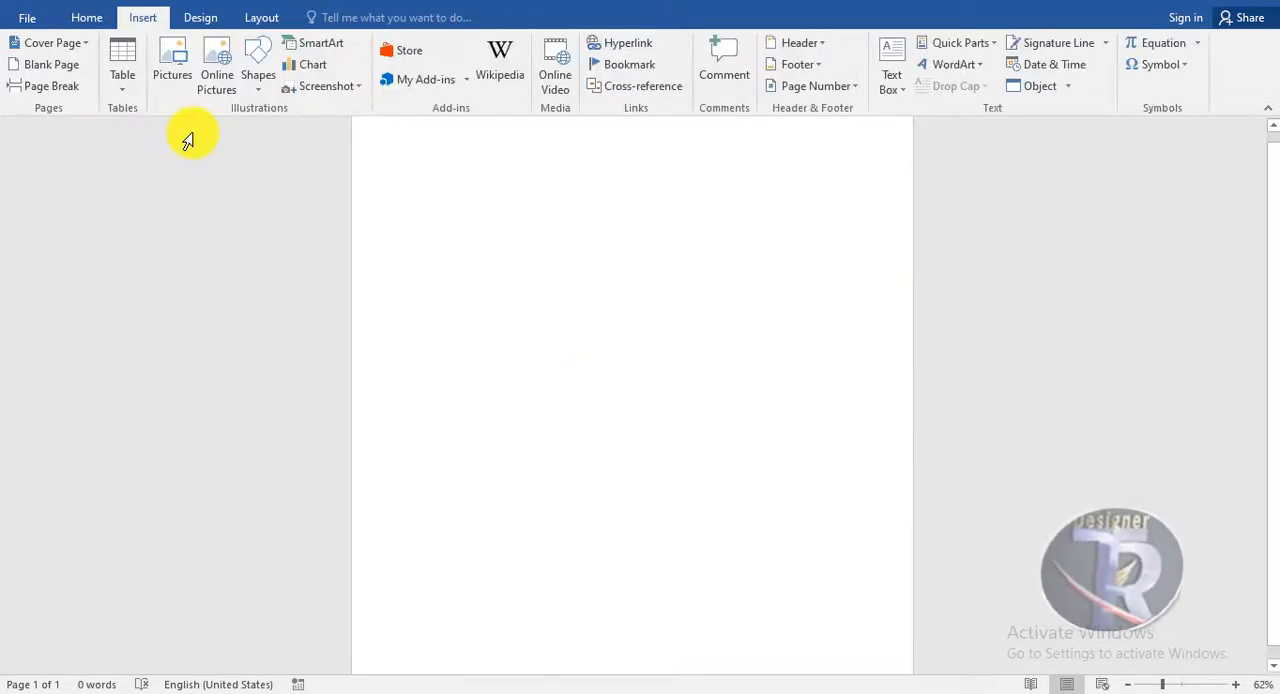
click(260, 70)
click(310, 130)
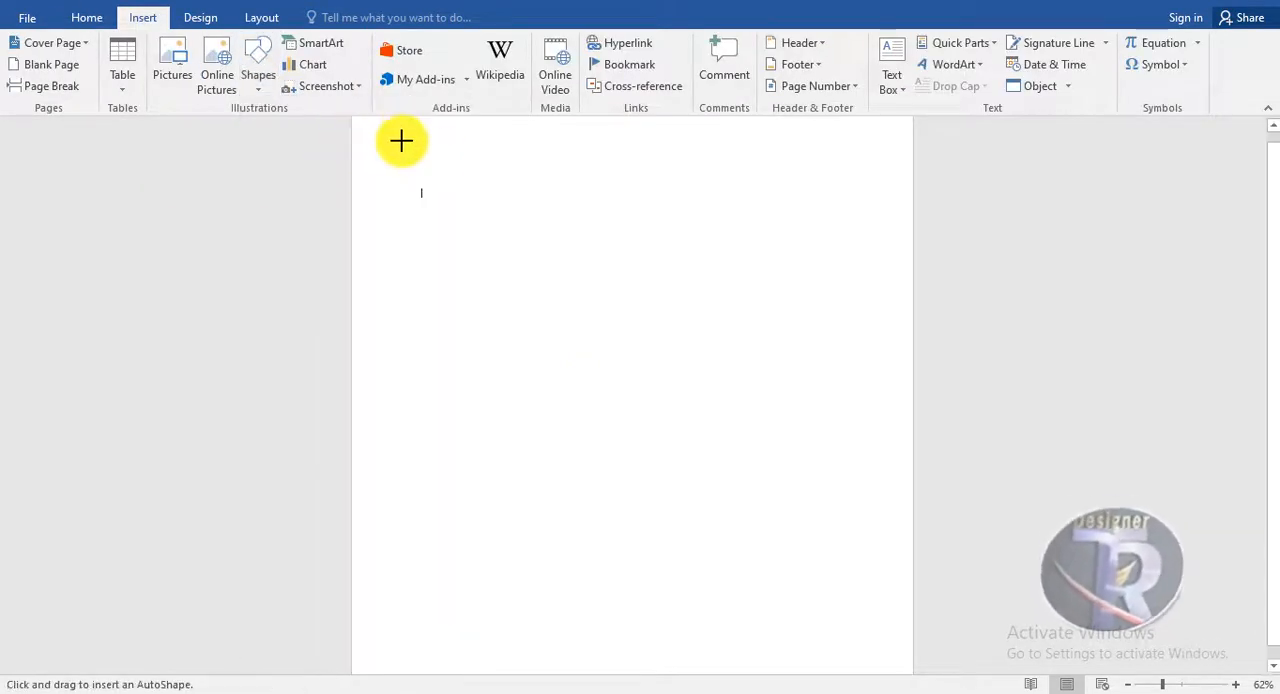
drag(399, 138, 913, 660)
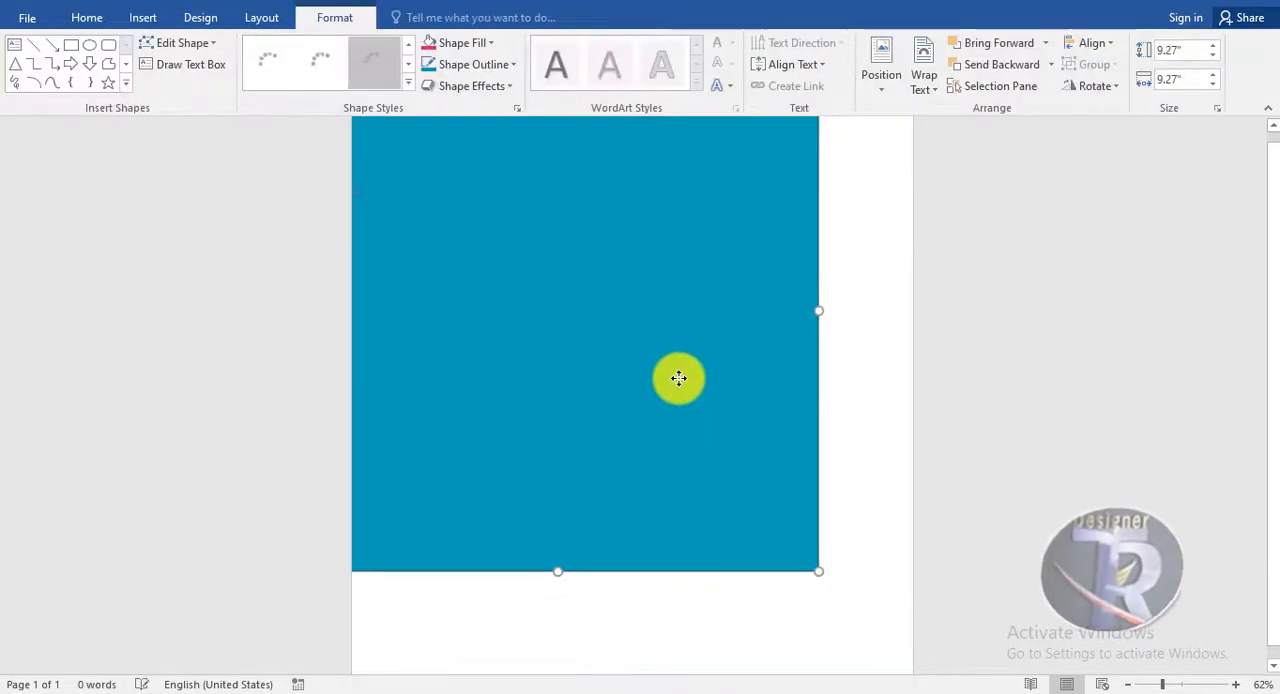
scroll(800, 540, down, 2)
drag(767, 525, 866, 613)
scroll(896, 457, up, 2)
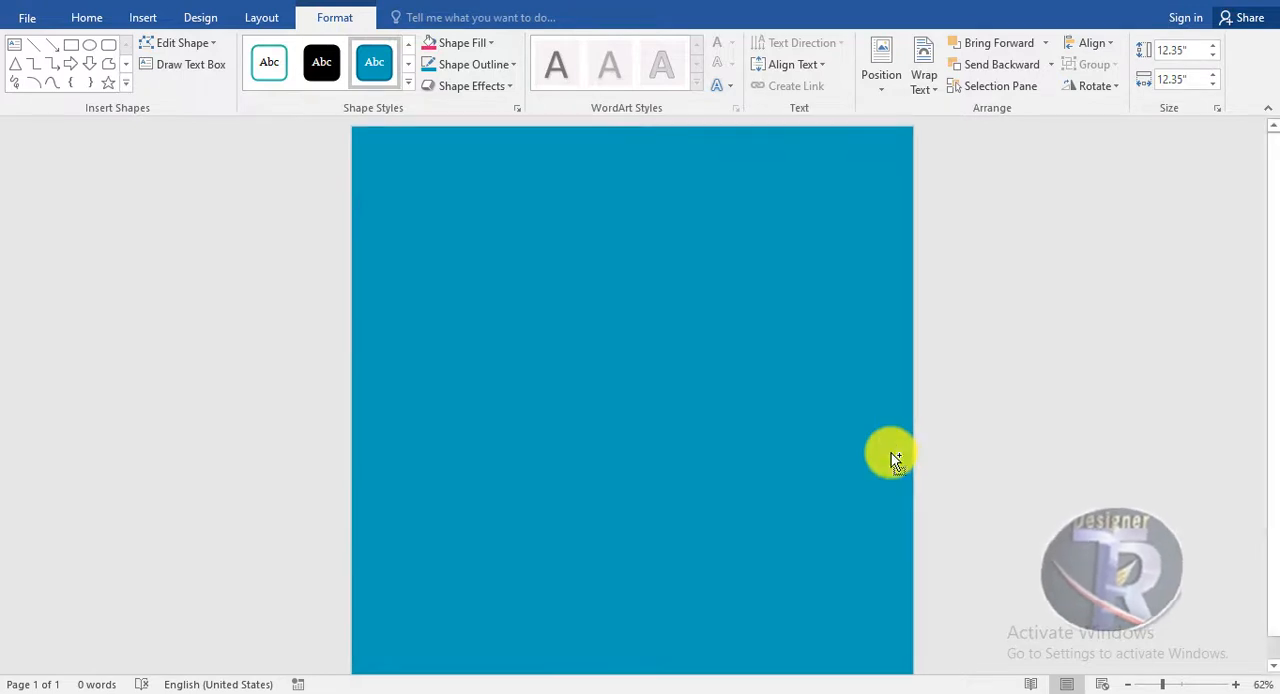
scroll(893, 455, down, 1)
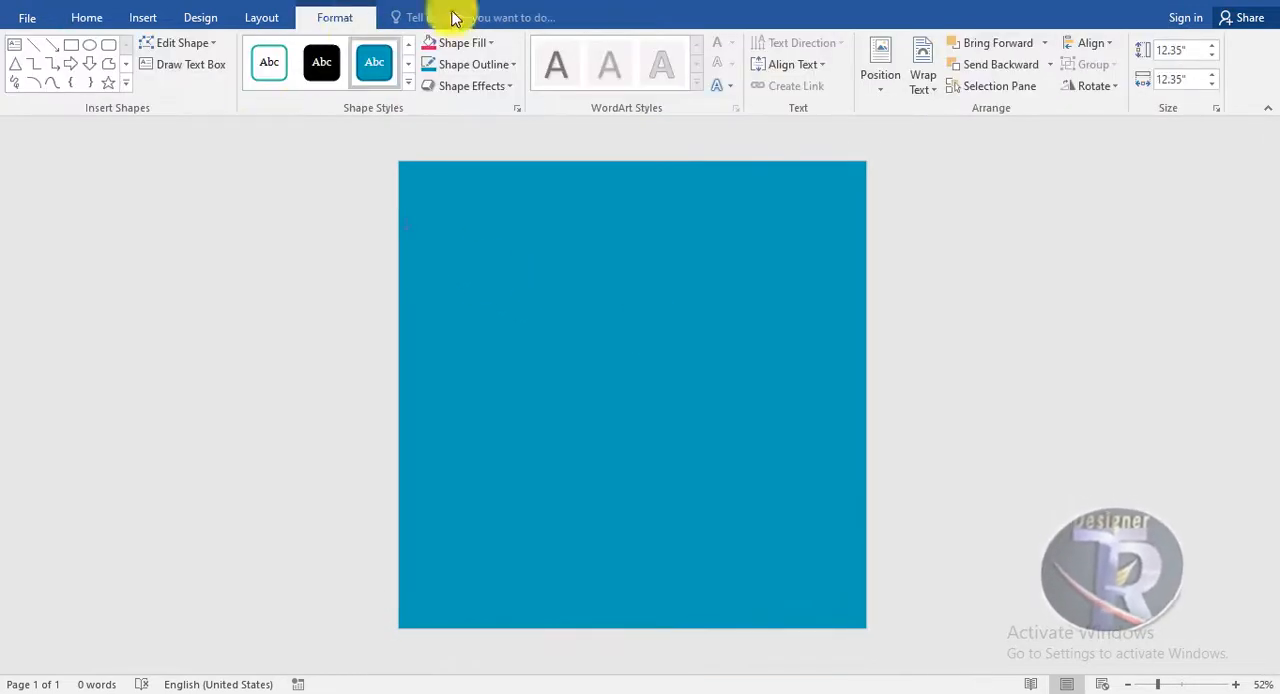
Fill the background square with the darkest pink (maroon) theme colour
click(474, 44)
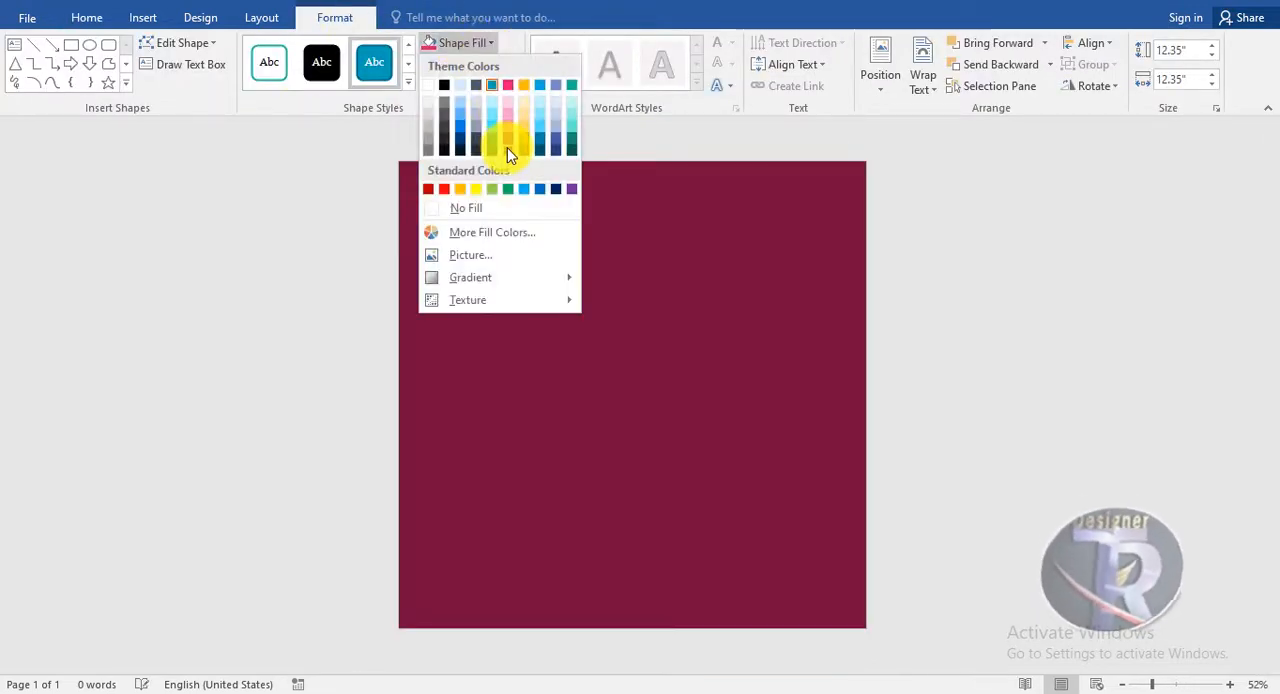
click(503, 140)
click(1041, 398)
Insert the halftone circle picture pngwing.com (5) from Downloads and set its text wrapping to In Front of Text
click(142, 18)
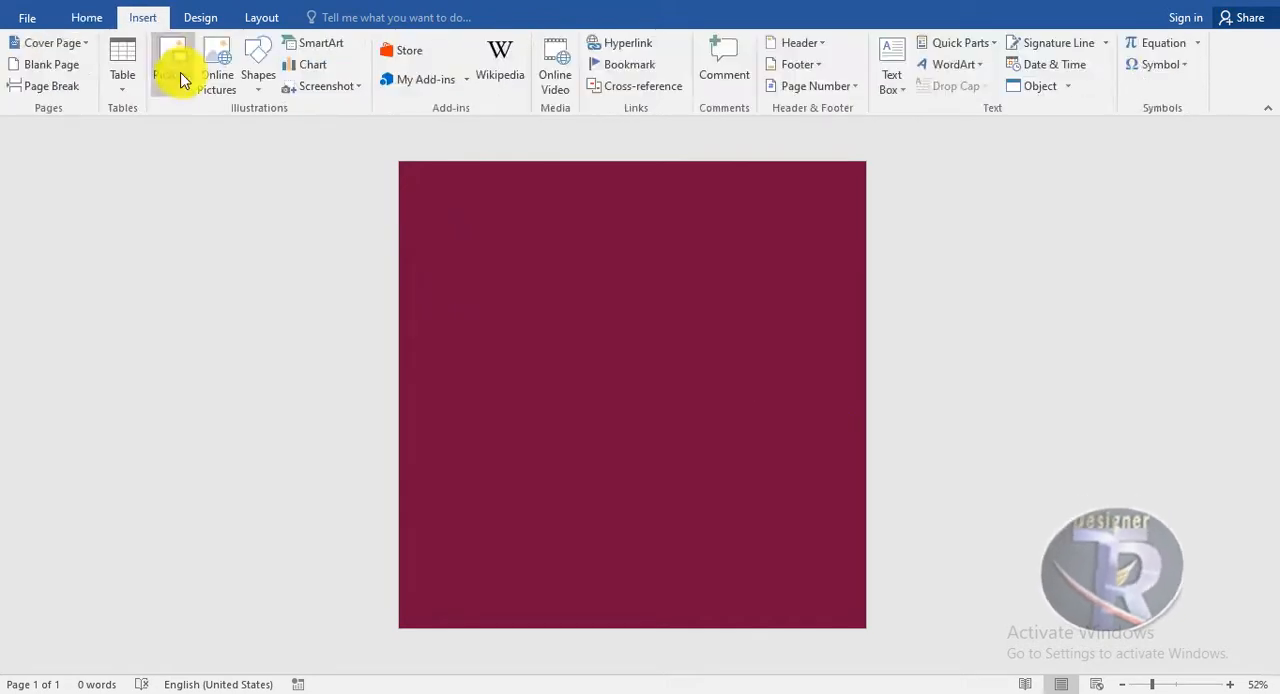
click(180, 68)
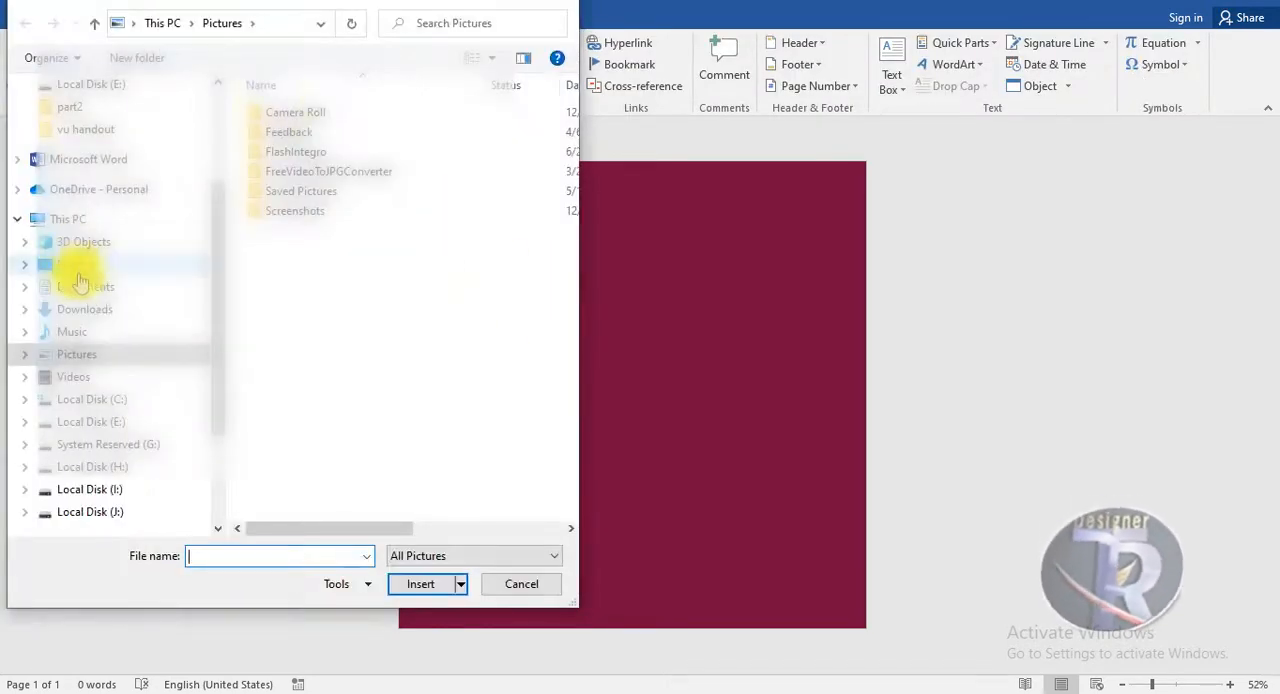
click(84, 318)
double_click(506, 143)
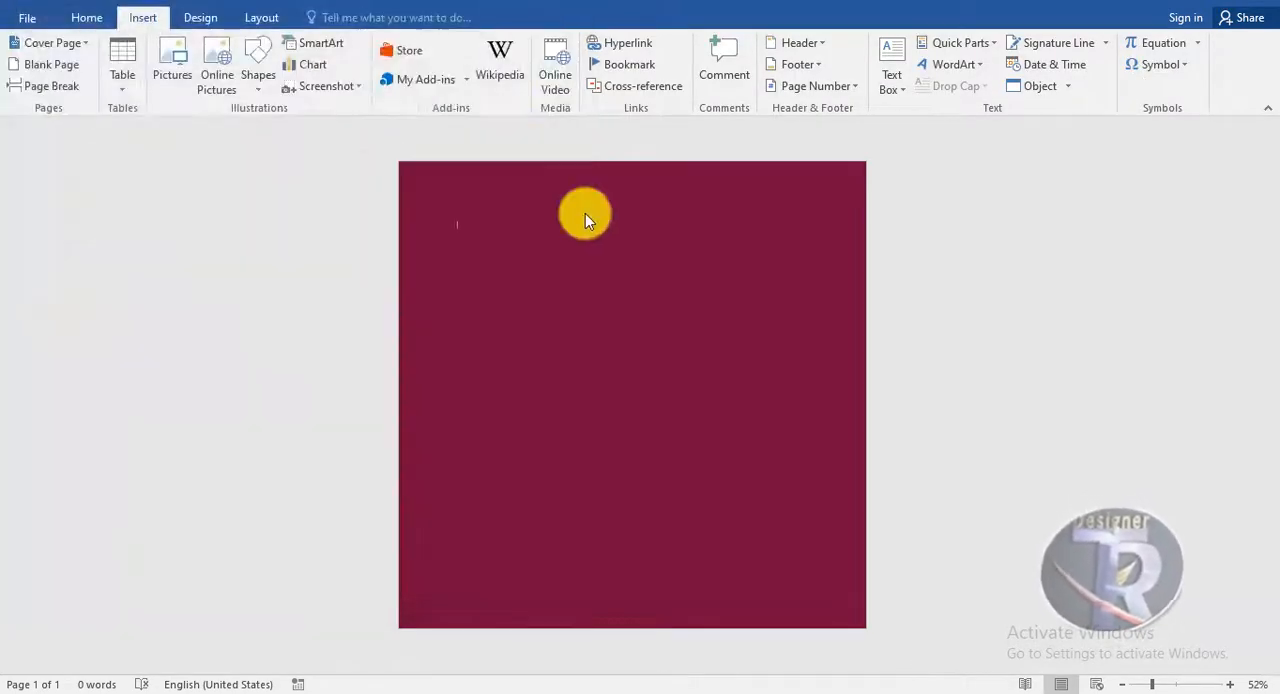
click(875, 93)
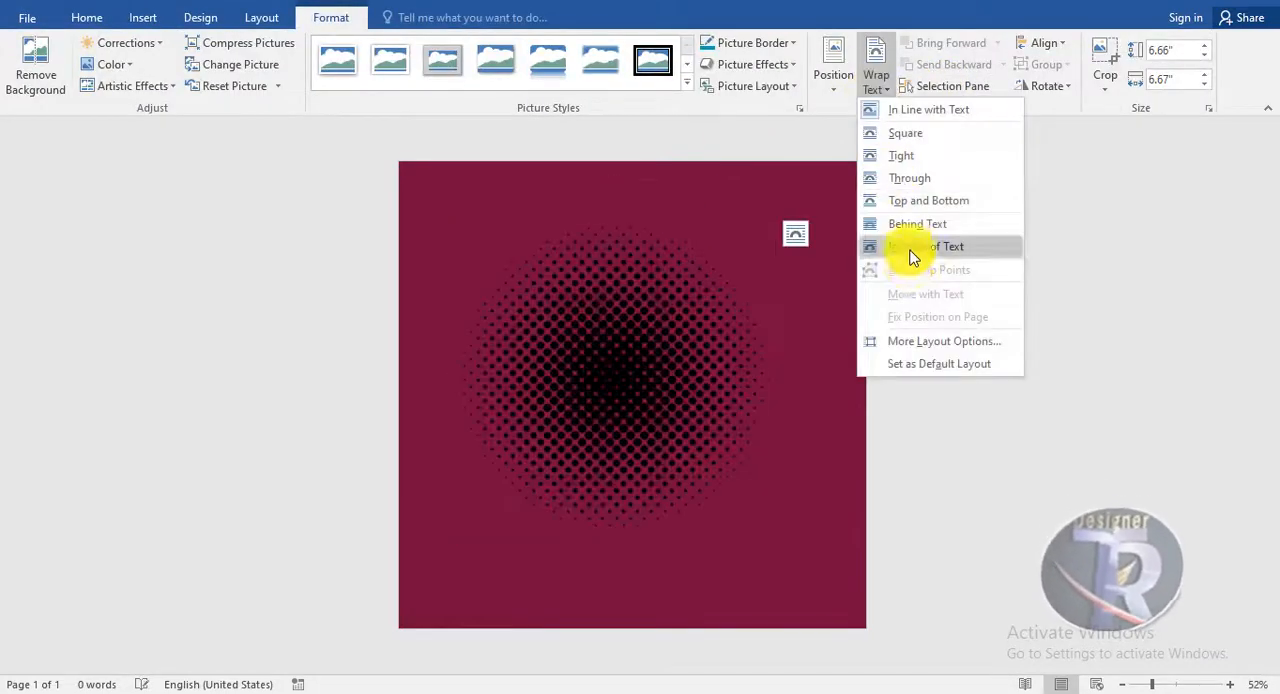
click(906, 246)
Enlarge the halftone picture to about 10.3 by 10.32 inches and centre it horizontally on the lower part of the page
drag(765, 533, 850, 660)
drag(742, 480, 679, 515)
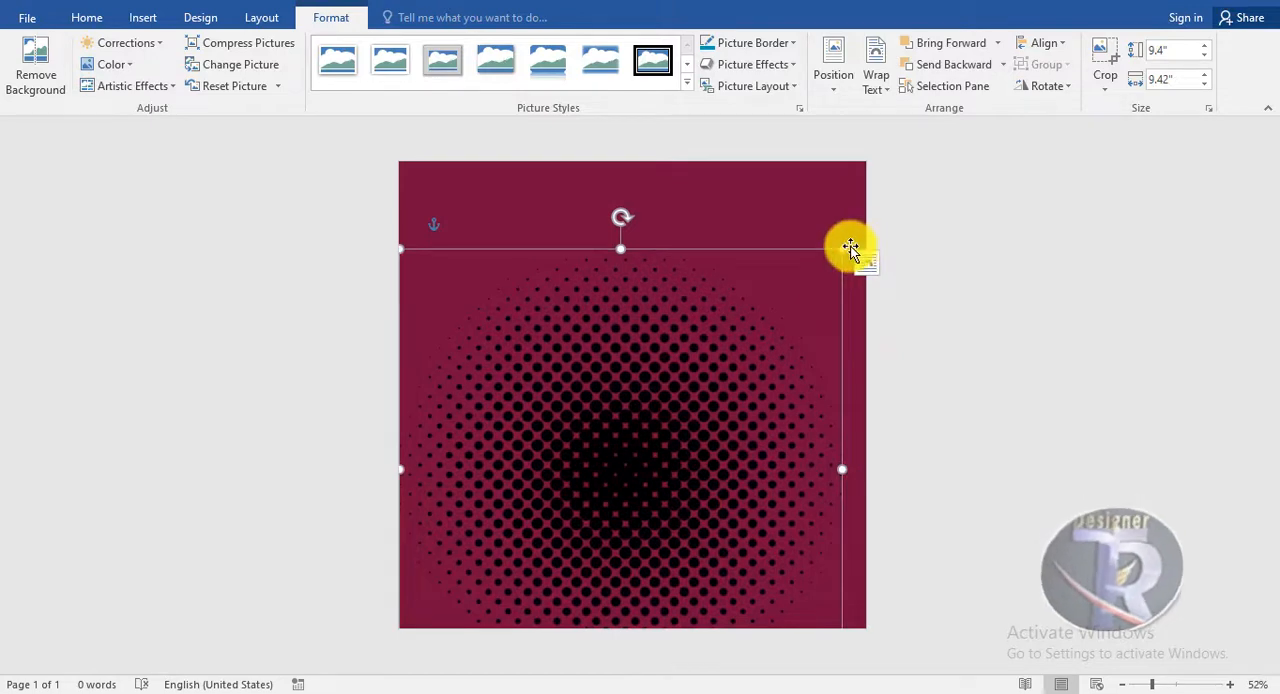
drag(852, 240, 883, 223)
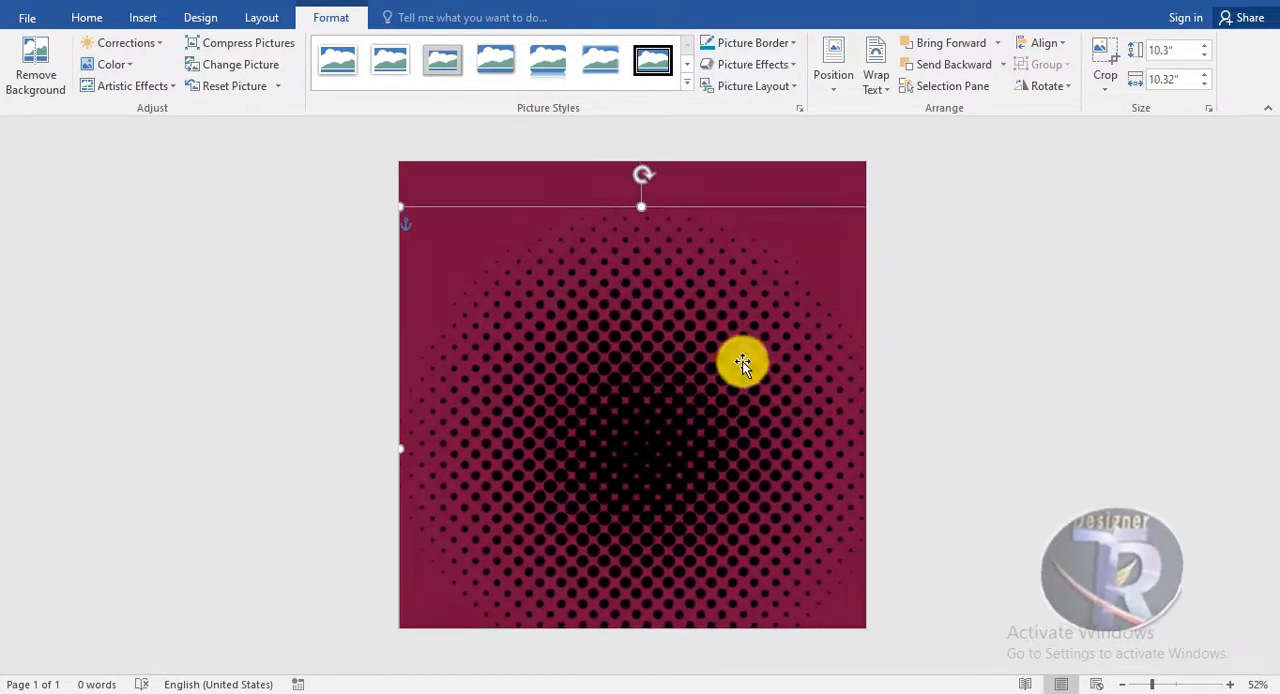
drag(737, 370, 727, 368)
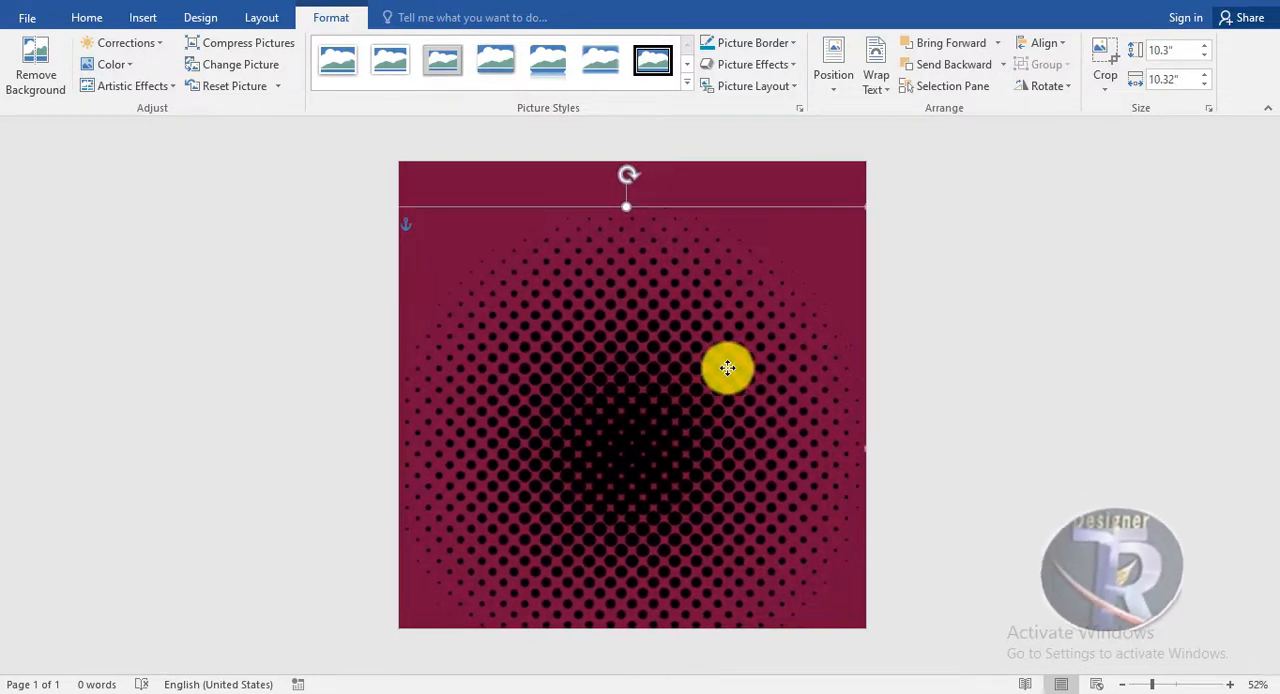
Recolor the halftone picture with the bright pink variation and nudge it slightly down
click(110, 66)
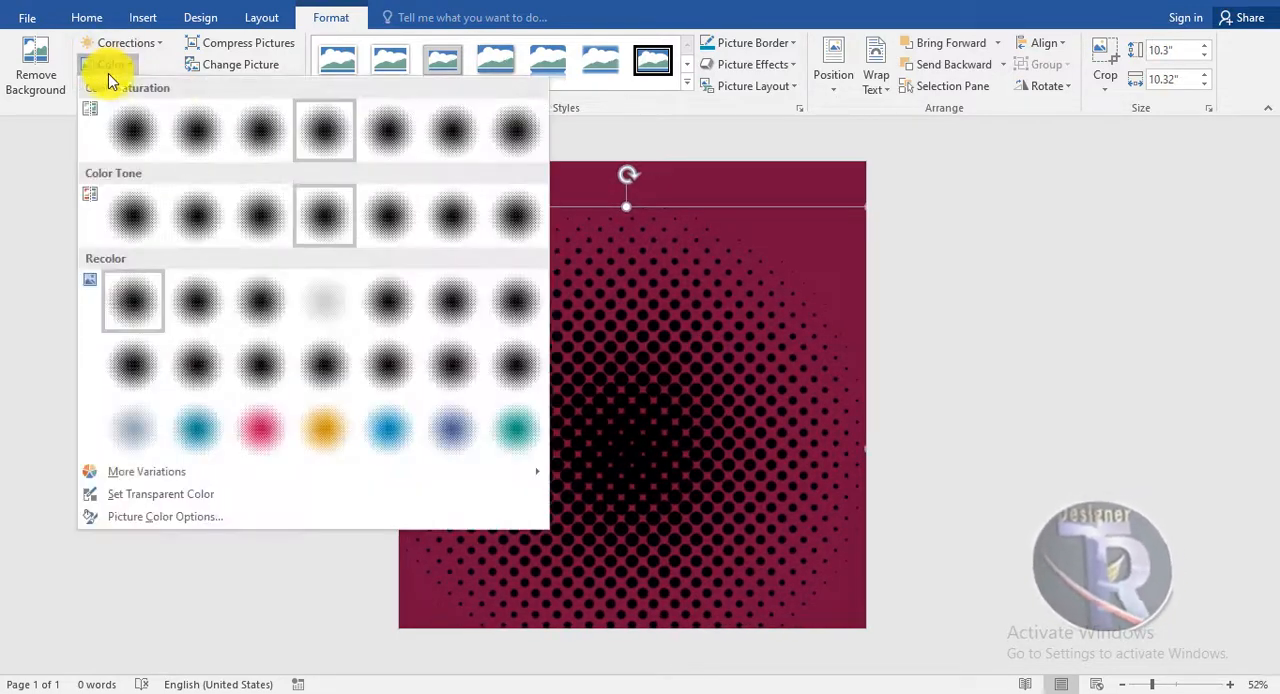
click(262, 445)
drag(600, 328, 602, 353)
click(1072, 383)
ctrl+scroll(709, 380, up, 2)
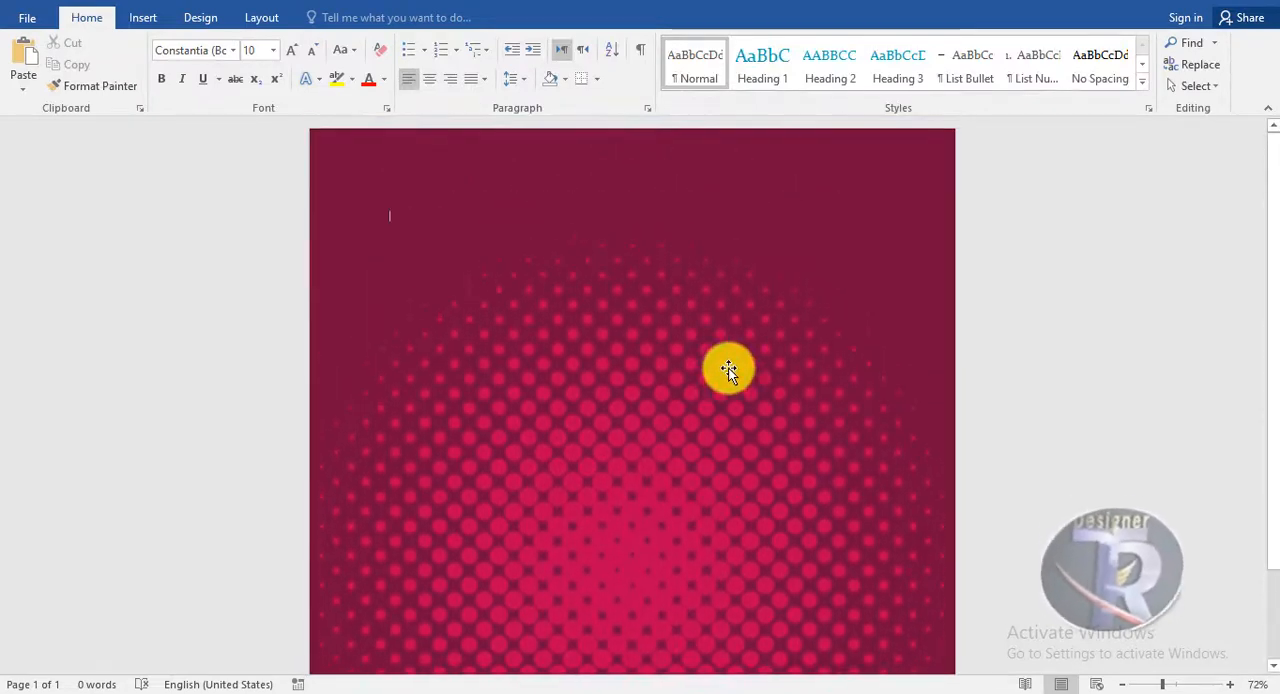
ctrl+scroll(732, 374, down, 1)
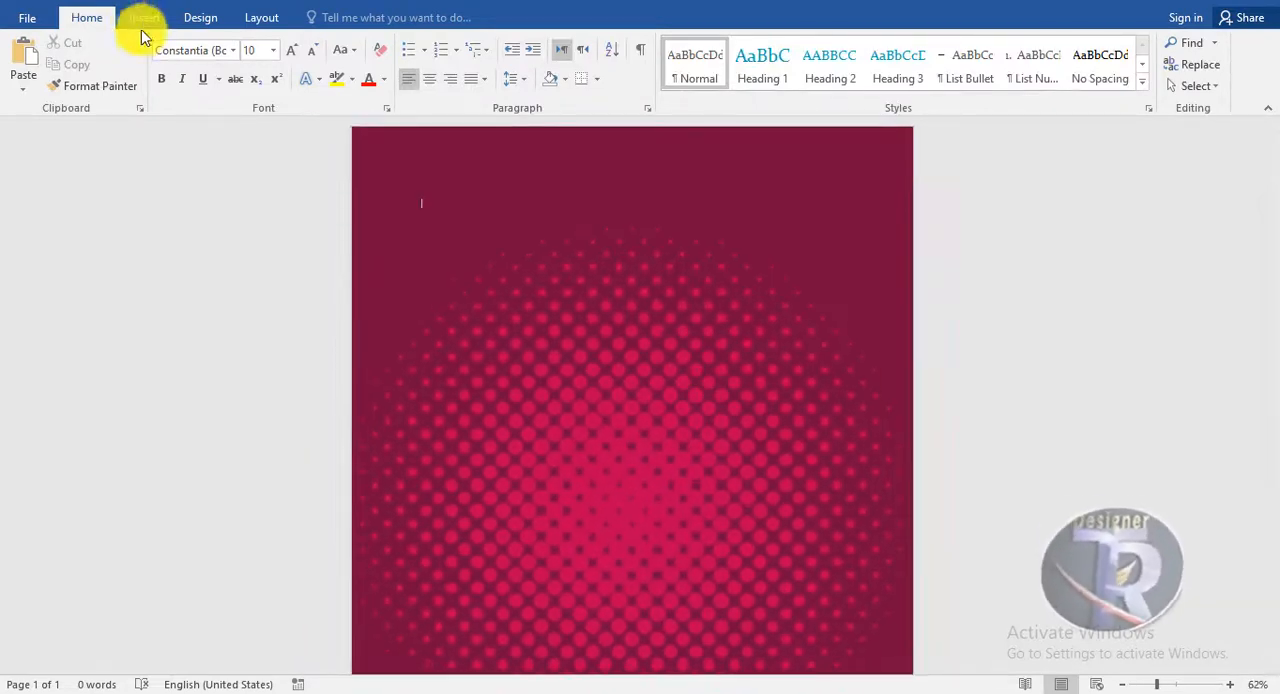
Insert the headphones picture pngwing.com (9) from Downloads and set its text wrapping to In Front of Text
click(143, 17)
click(168, 78)
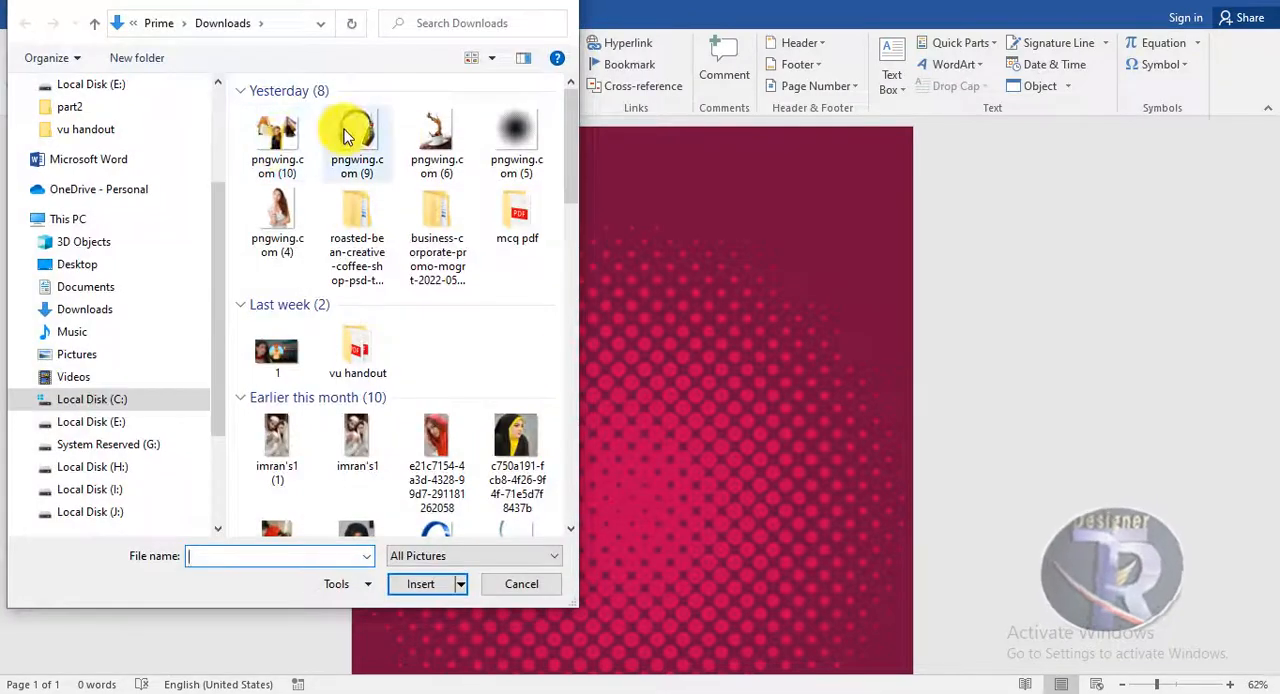
double_click(346, 131)
click(876, 80)
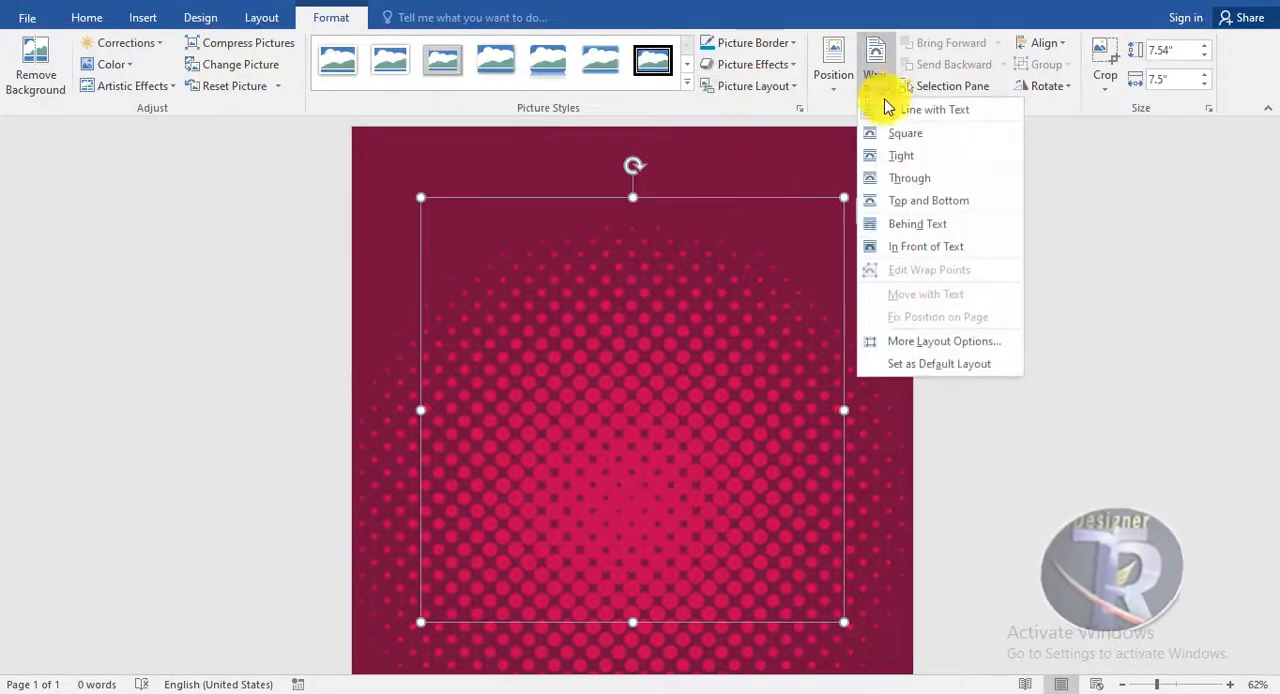
click(894, 246)
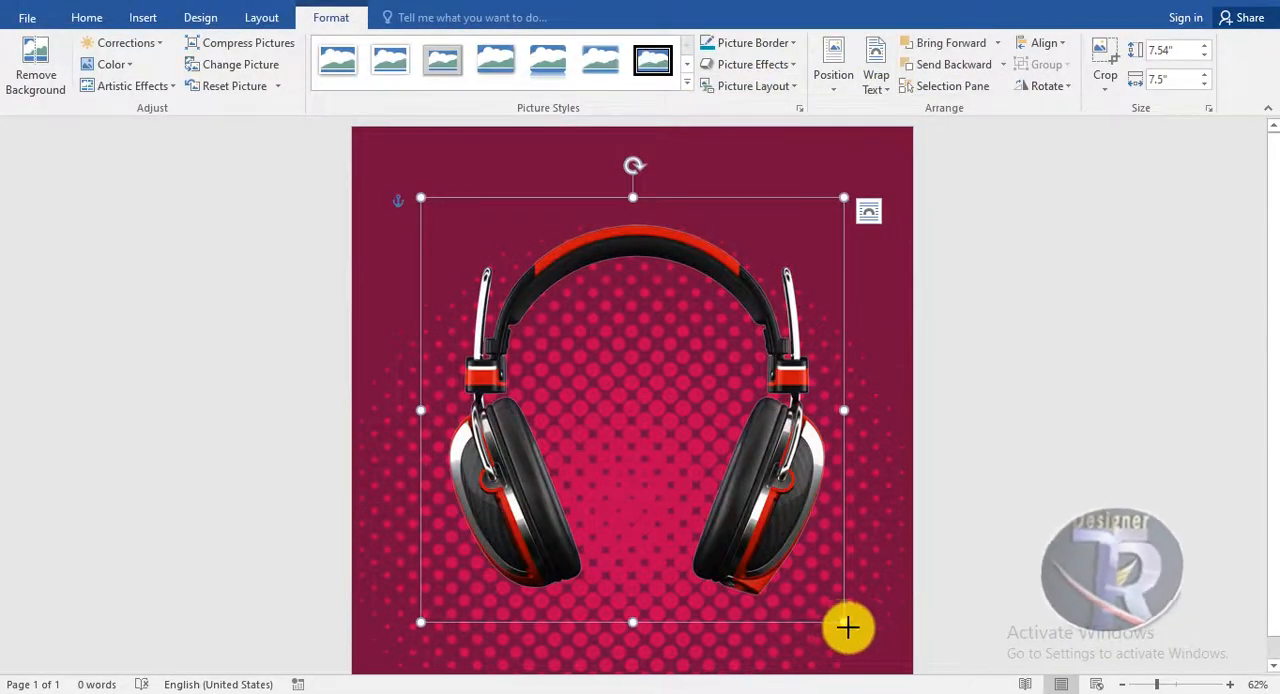
Enlarge the headphones picture to about 8.2 by 8.16 inches and centre it over the halftone pattern
drag(847, 627, 866, 646)
drag(417, 643, 403, 661)
drag(514, 534, 521, 548)
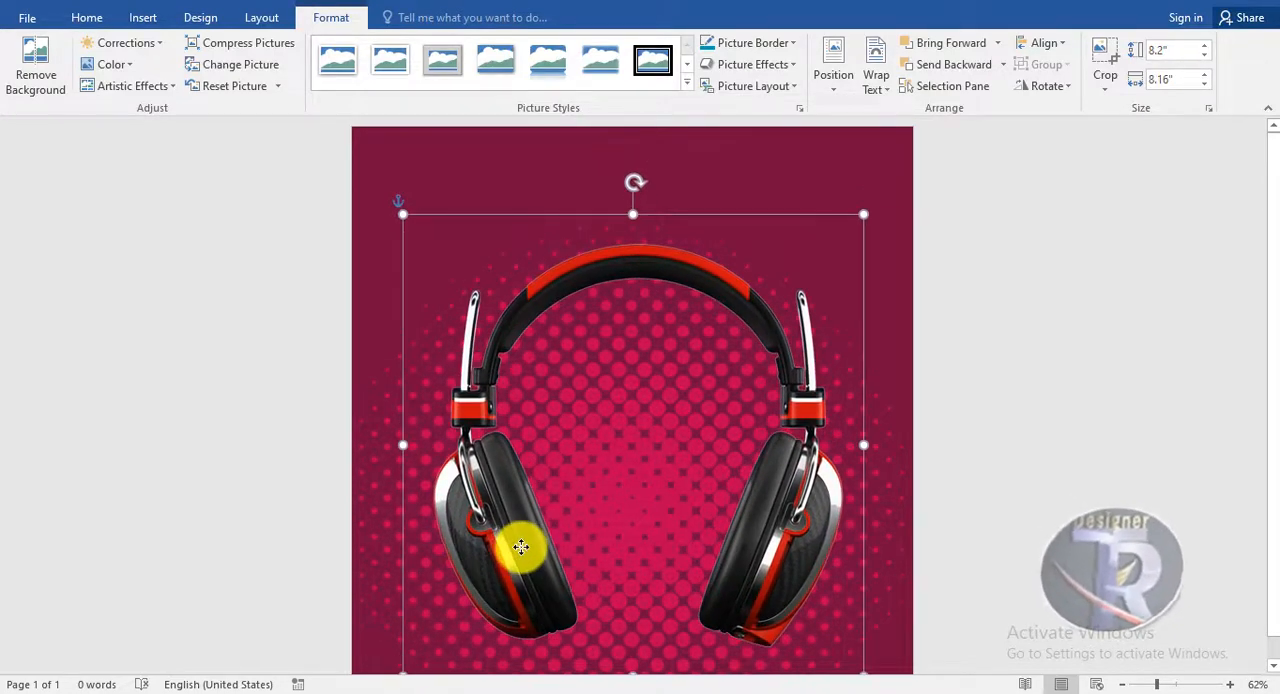
click(1100, 306)
Set the headphones picture's color tone to the 7200 K temperature
click(720, 271)
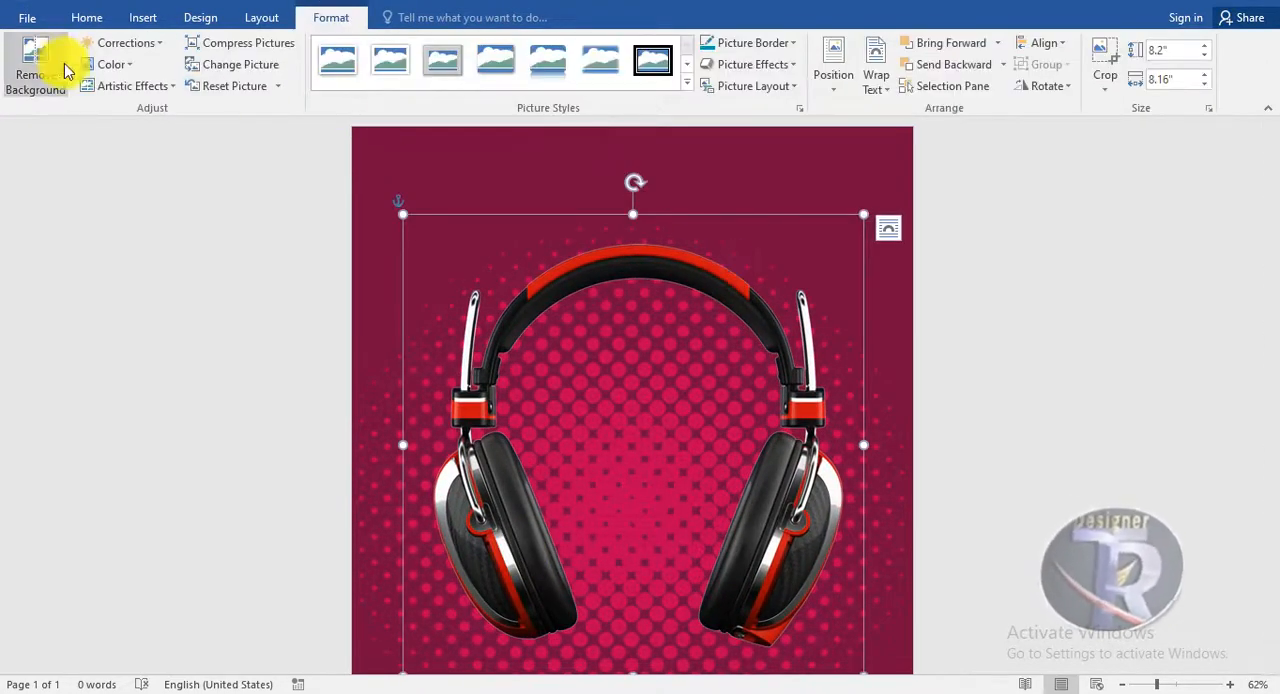
click(108, 64)
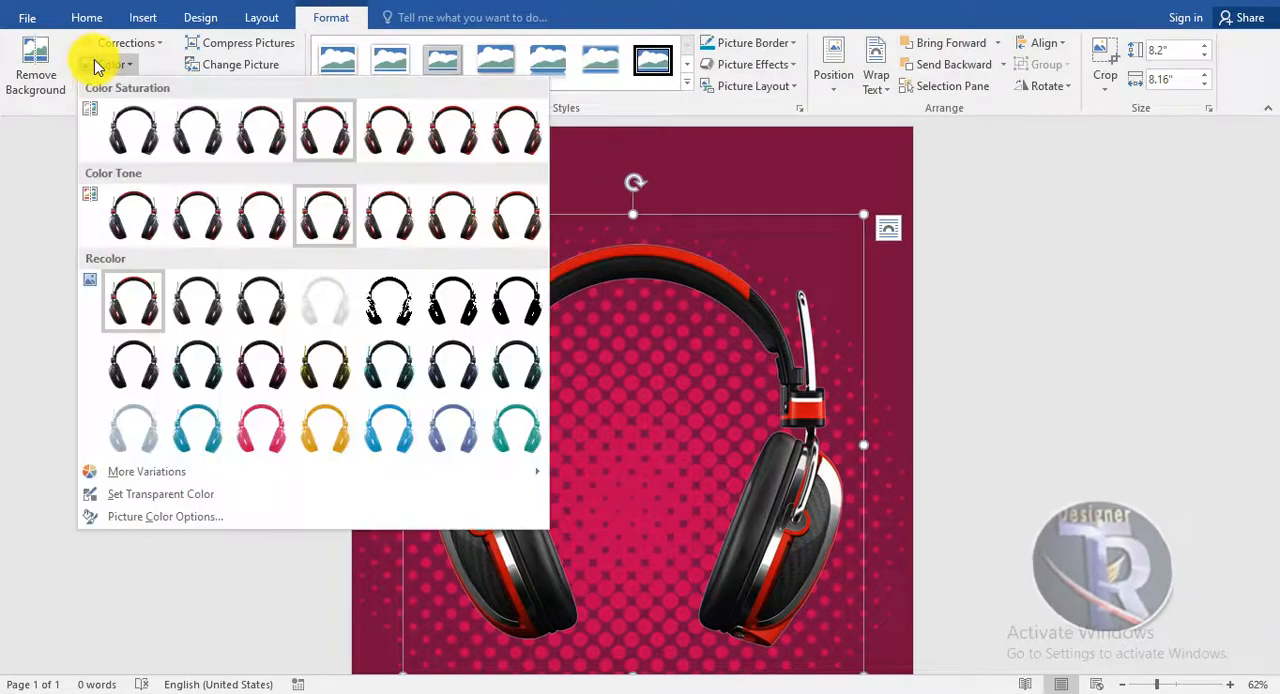
click(378, 238)
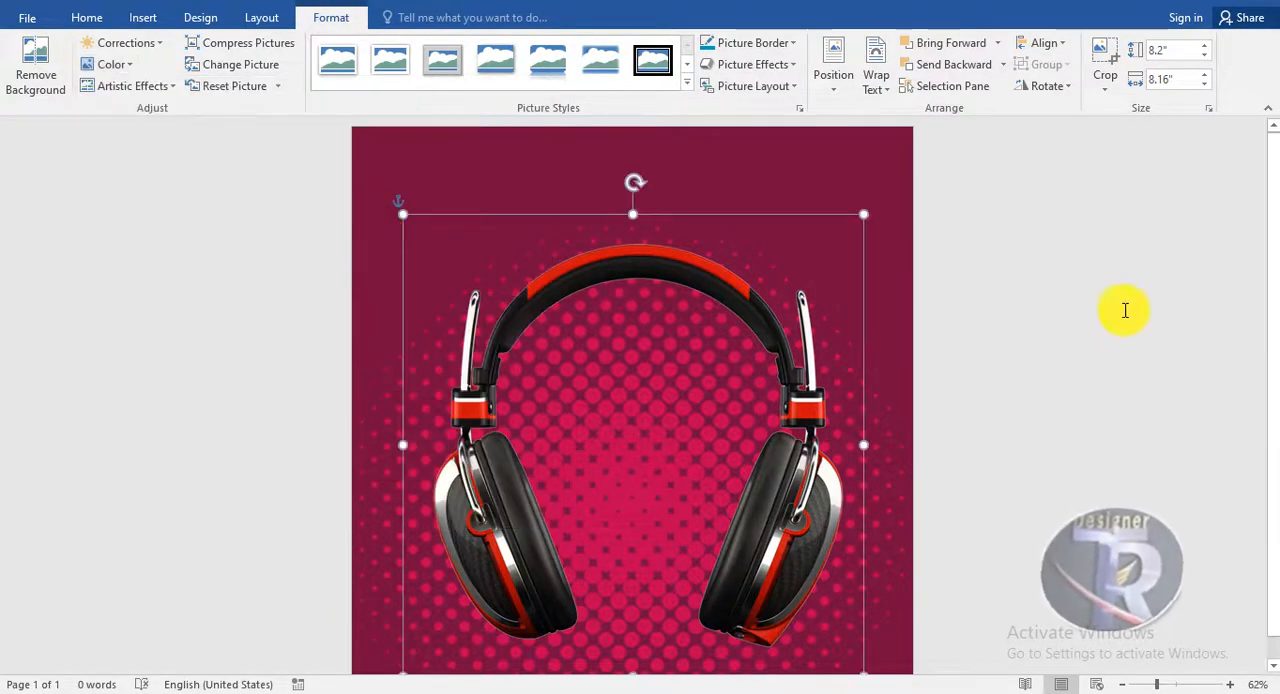
click(1117, 309)
Apply an outer shadow to the headphones picture, using the third preset in the first row
click(596, 263)
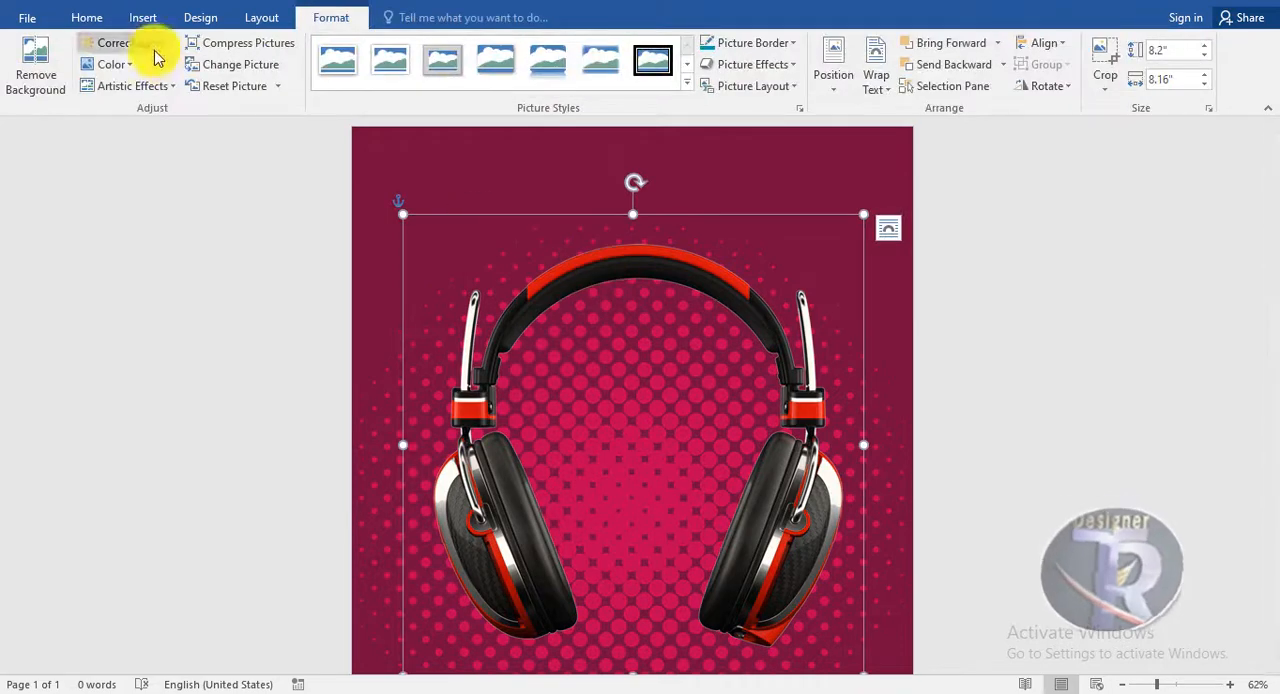
click(767, 66)
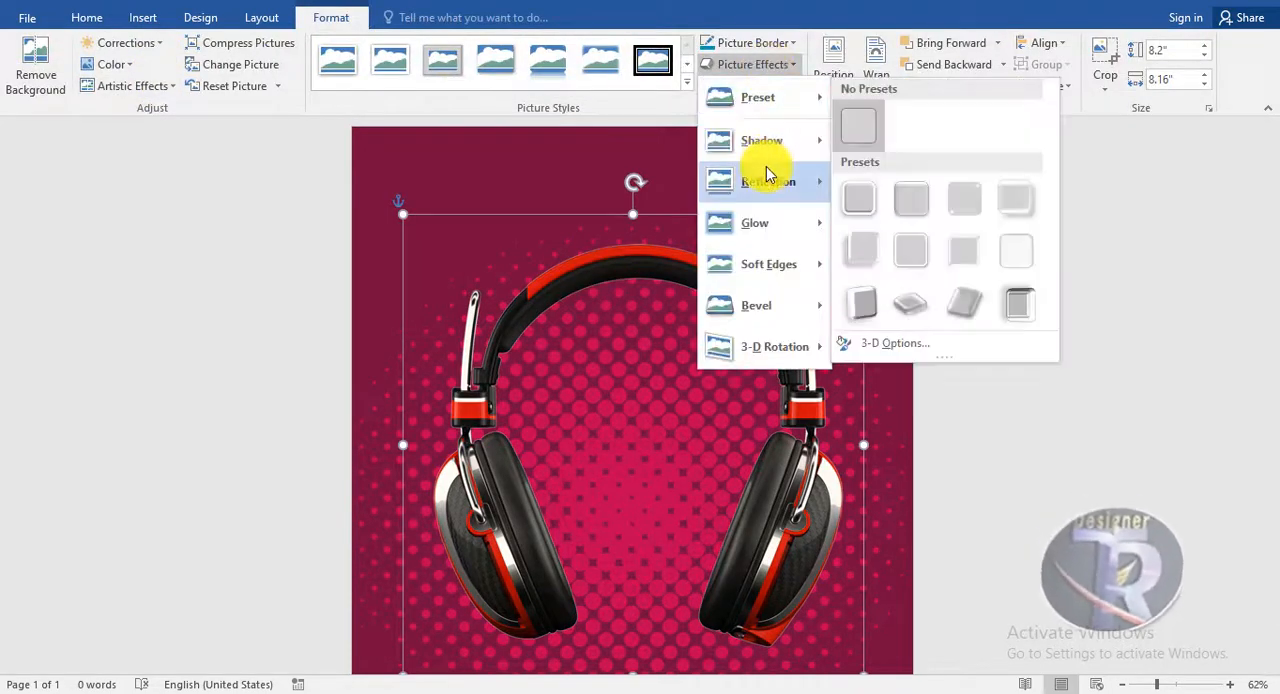
mouse_move(767, 150)
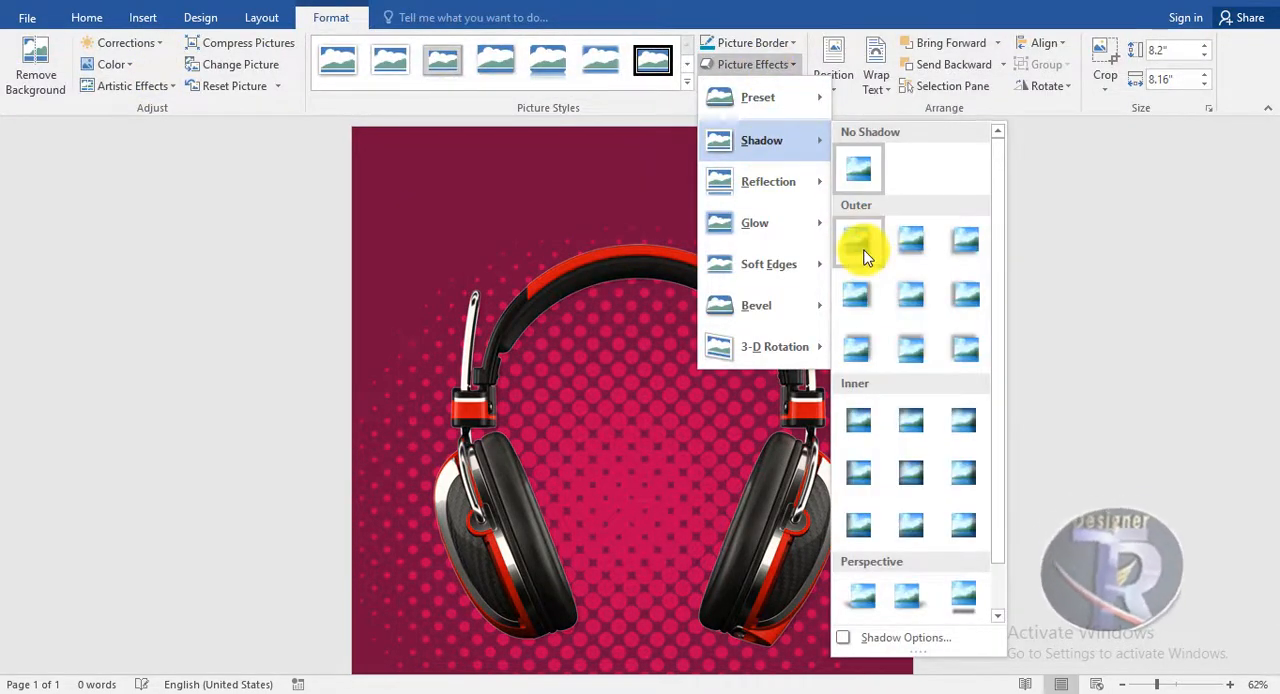
click(966, 242)
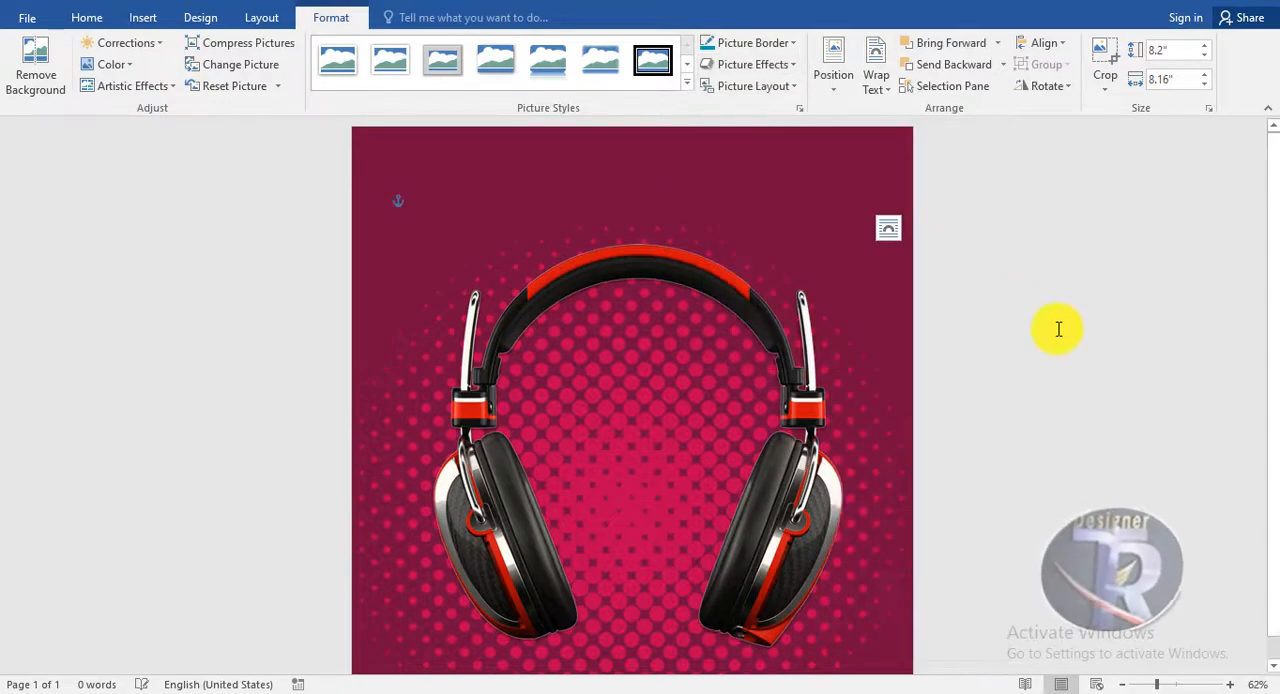
click(1106, 354)
Insert black WordArt reading "Its Time To" and place it at the top centre of the page
click(143, 22)
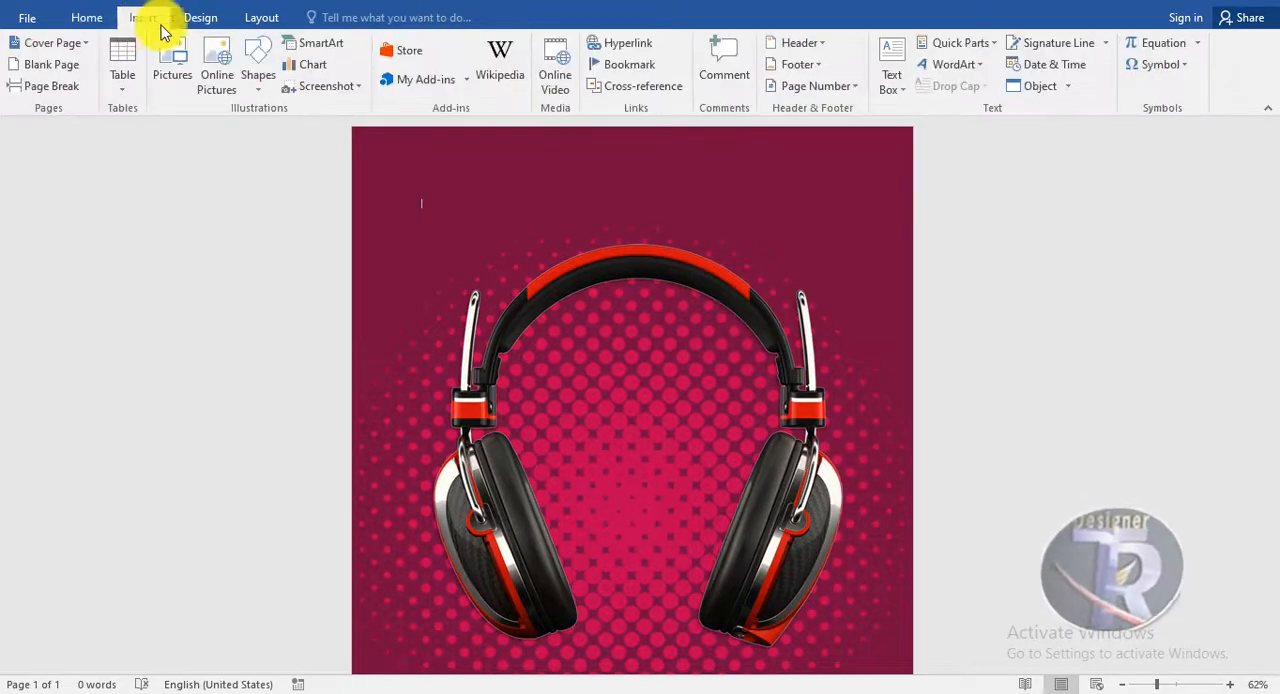
click(953, 64)
click(933, 135)
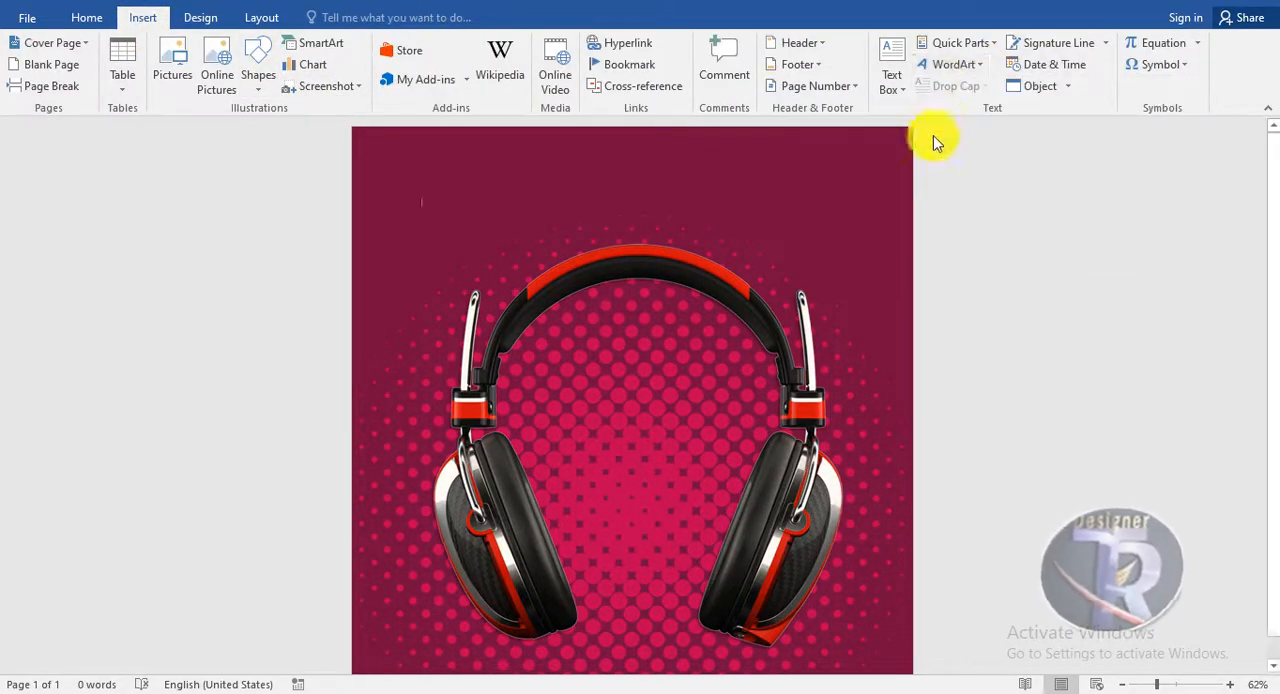
key(Delete)
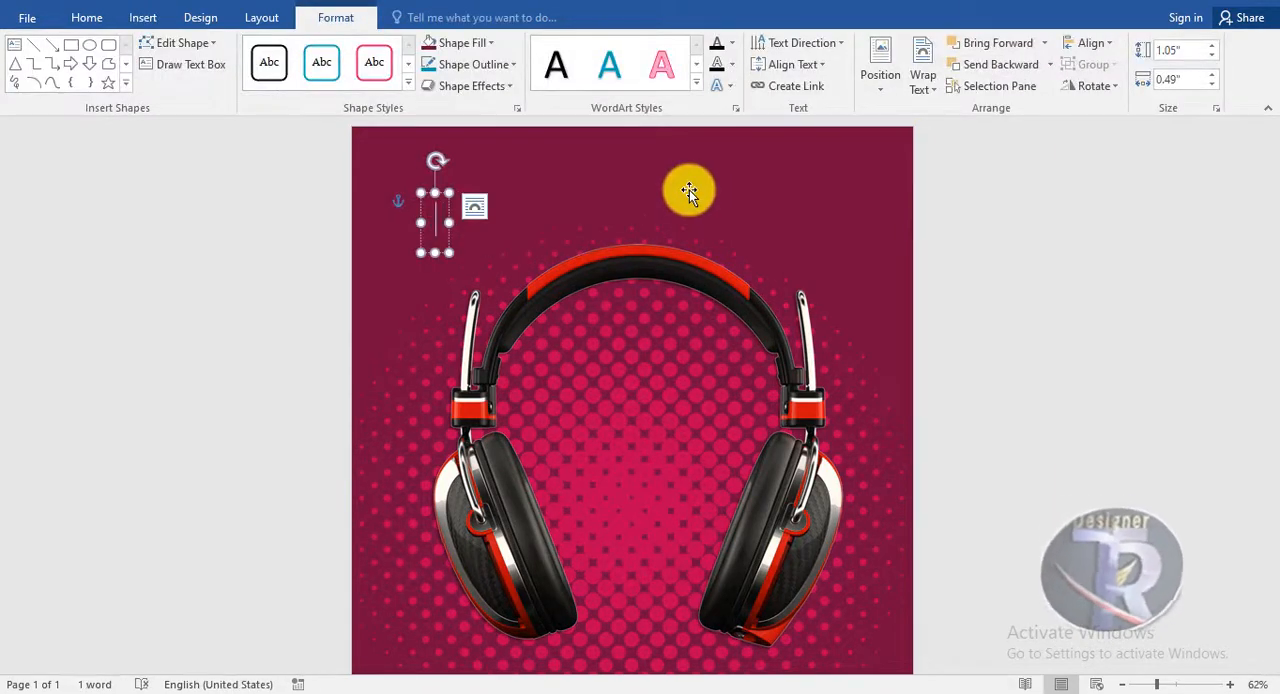
text(Its)
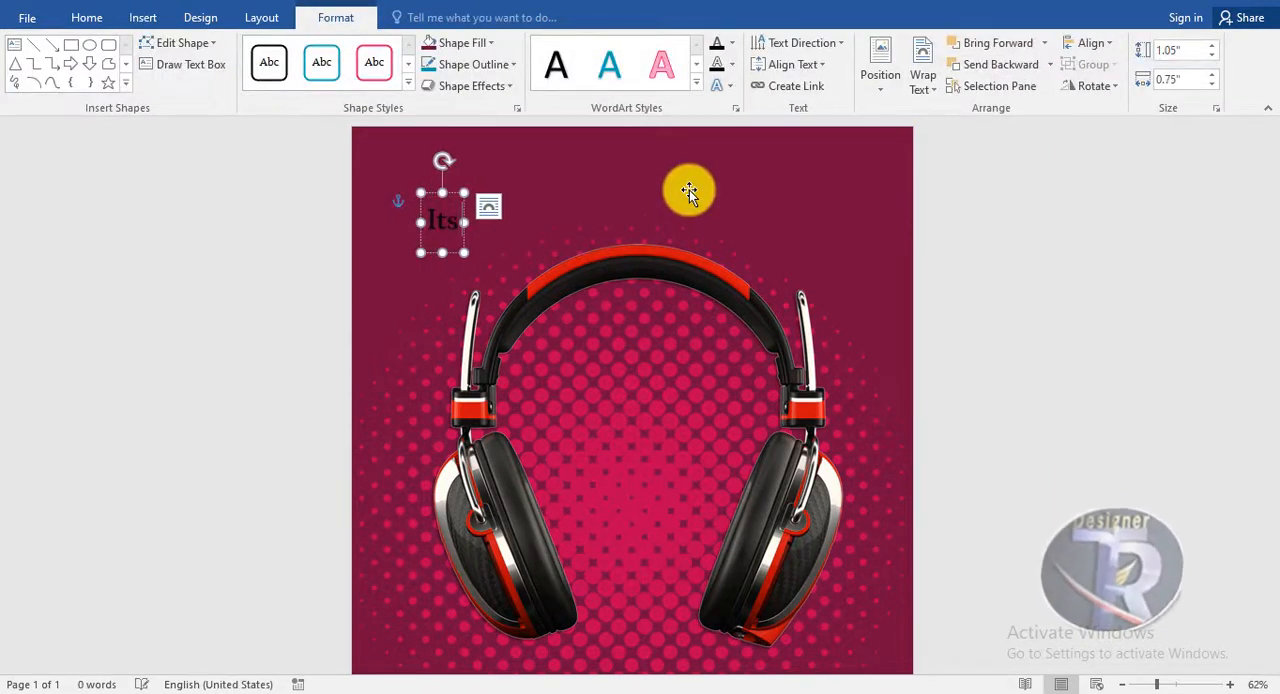
text( Time T)
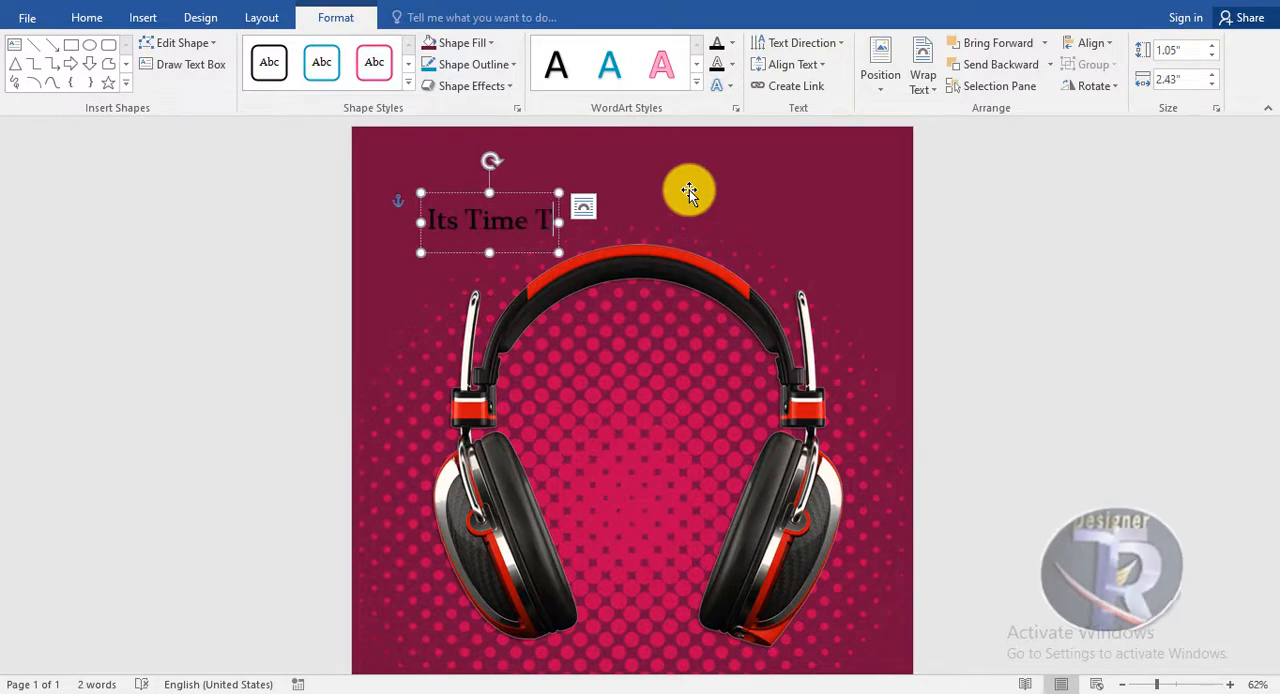
text(o)
drag(516, 192, 624, 137)
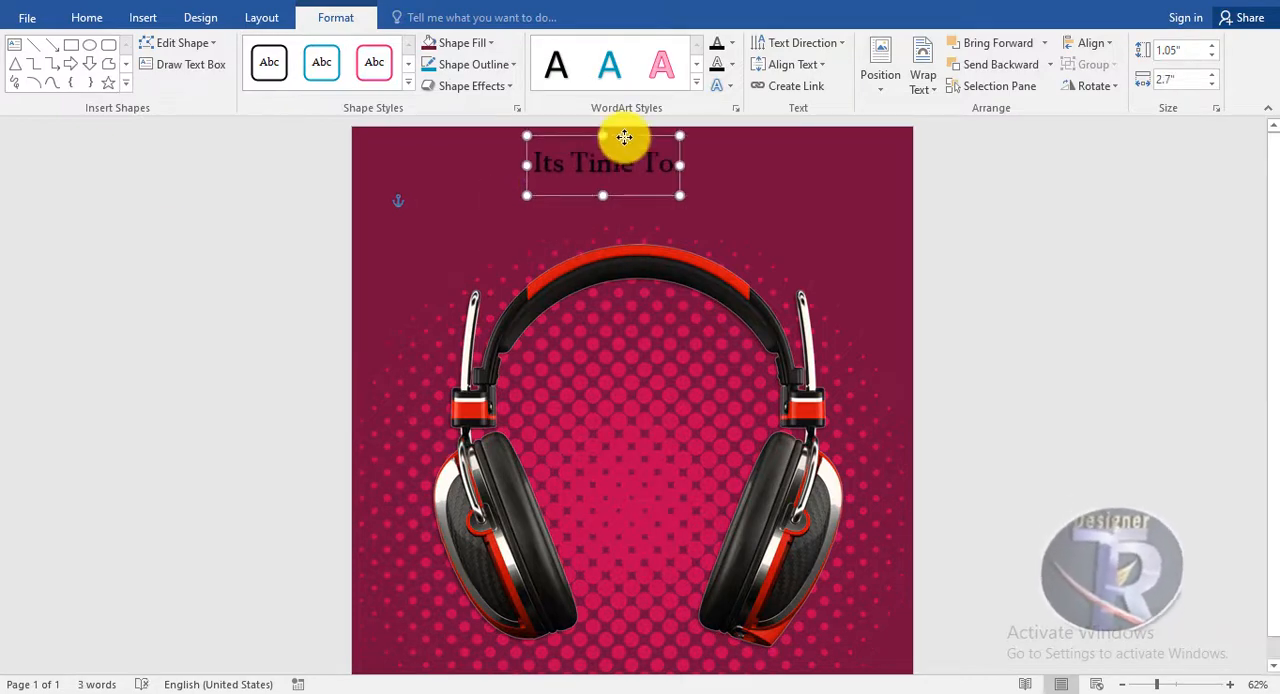
drag(617, 197, 617, 190)
Format the "Its Time To" text in Square721 BT, white, at 48 pt
click(90, 20)
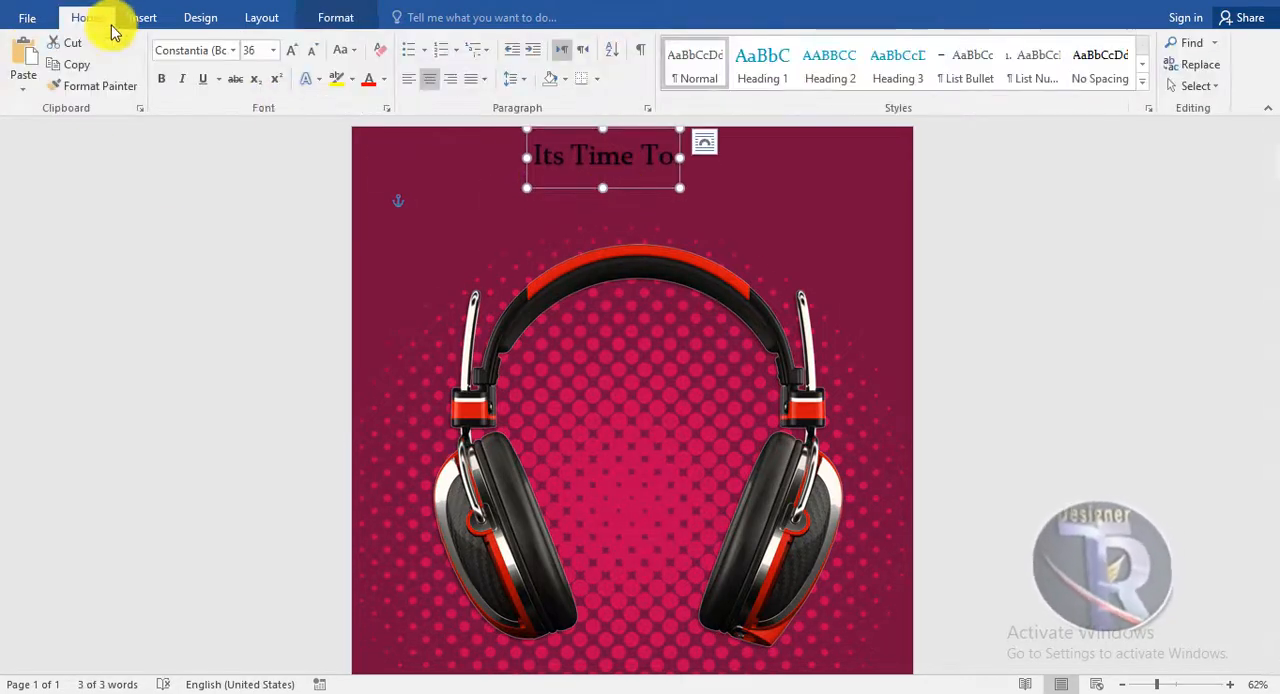
click(238, 52)
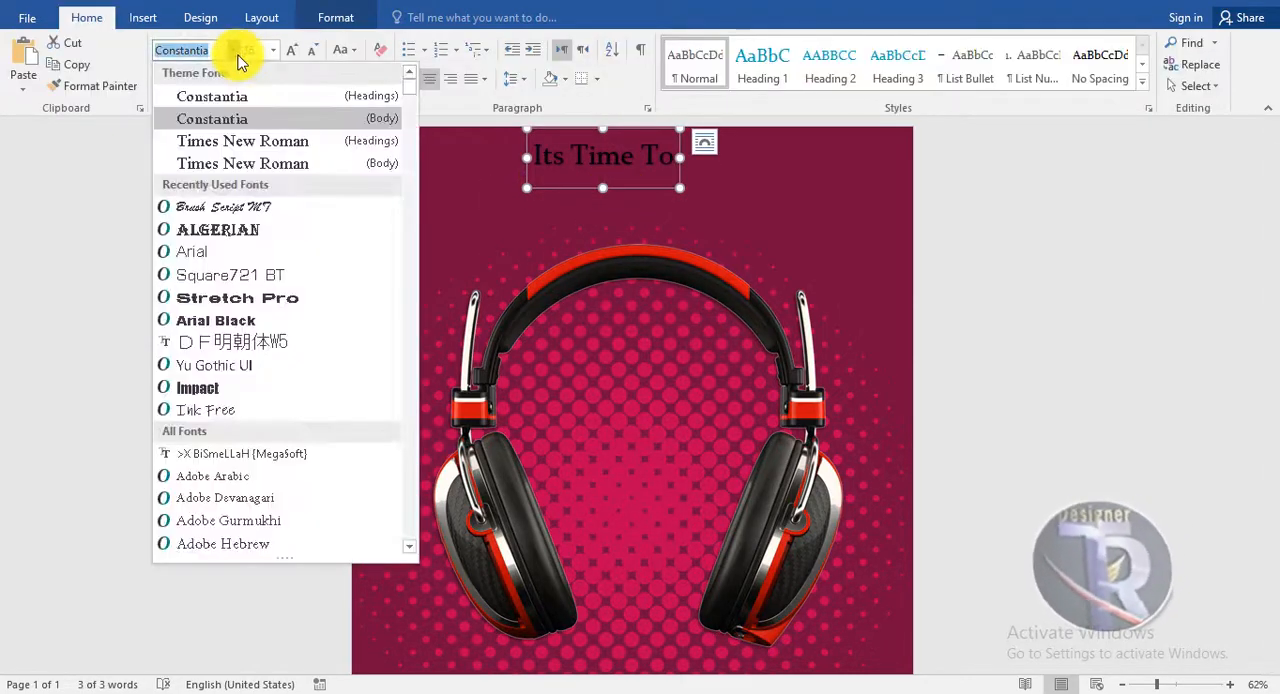
click(228, 275)
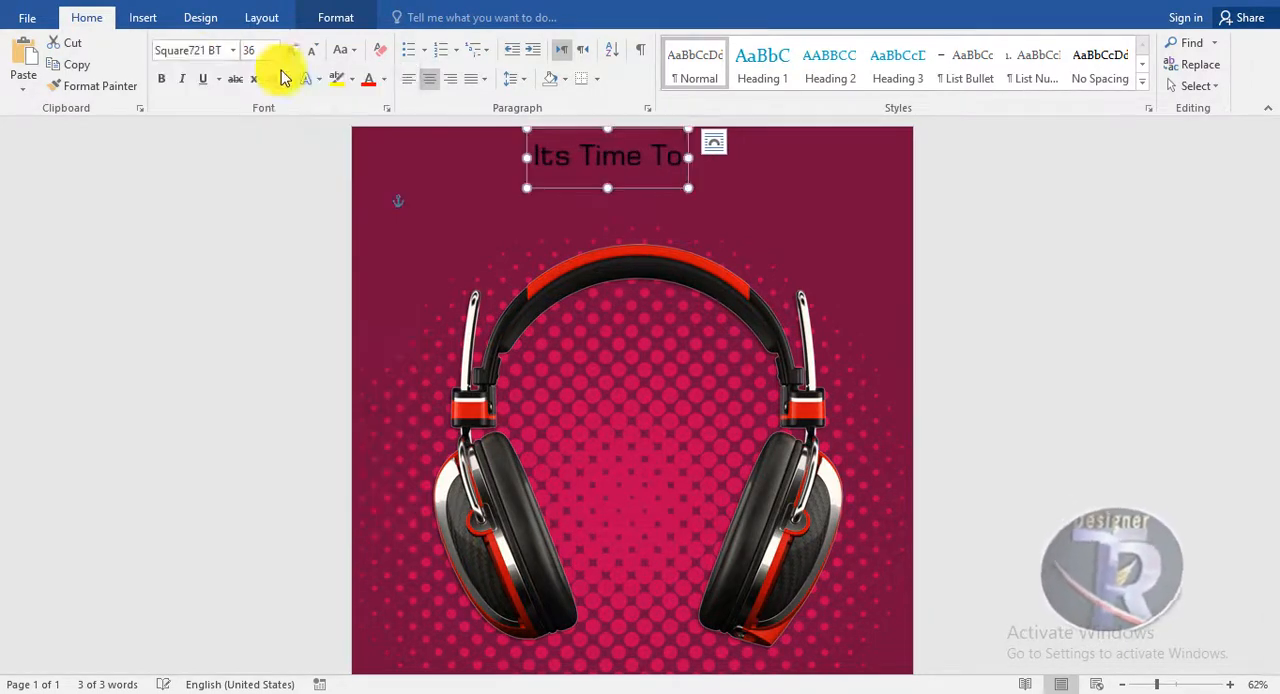
click(383, 79)
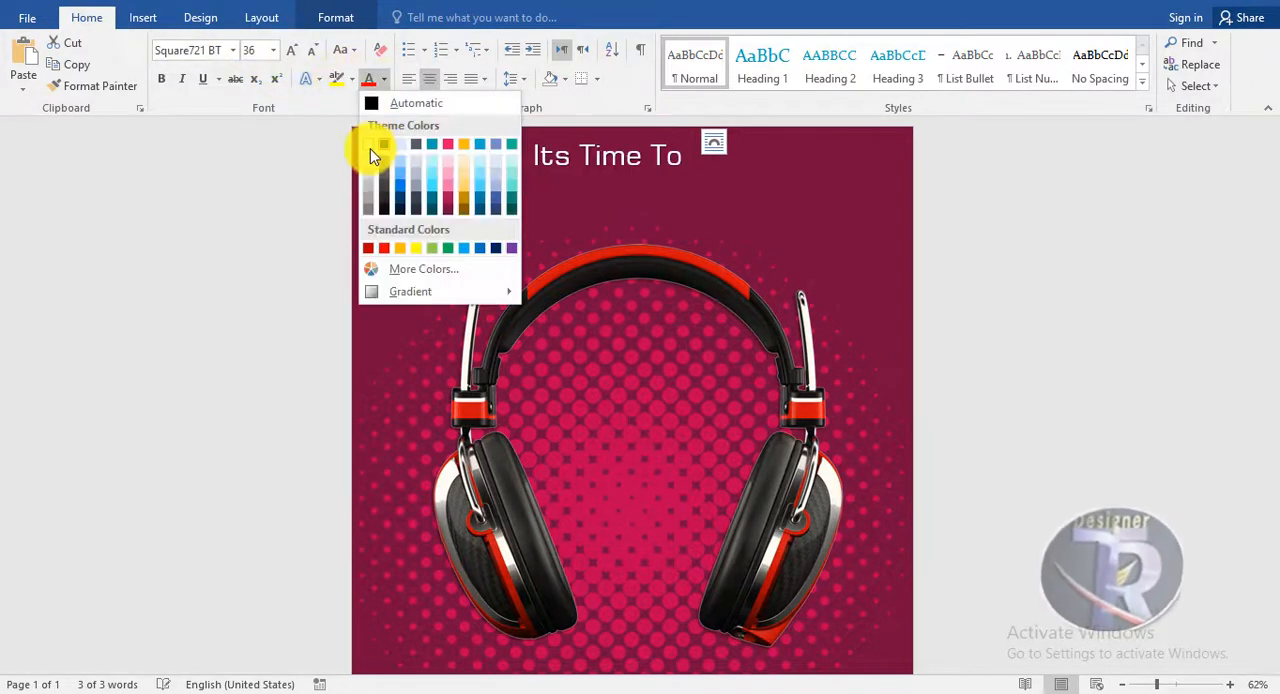
click(370, 143)
click(291, 50)
click(291, 50)
click(291, 50)
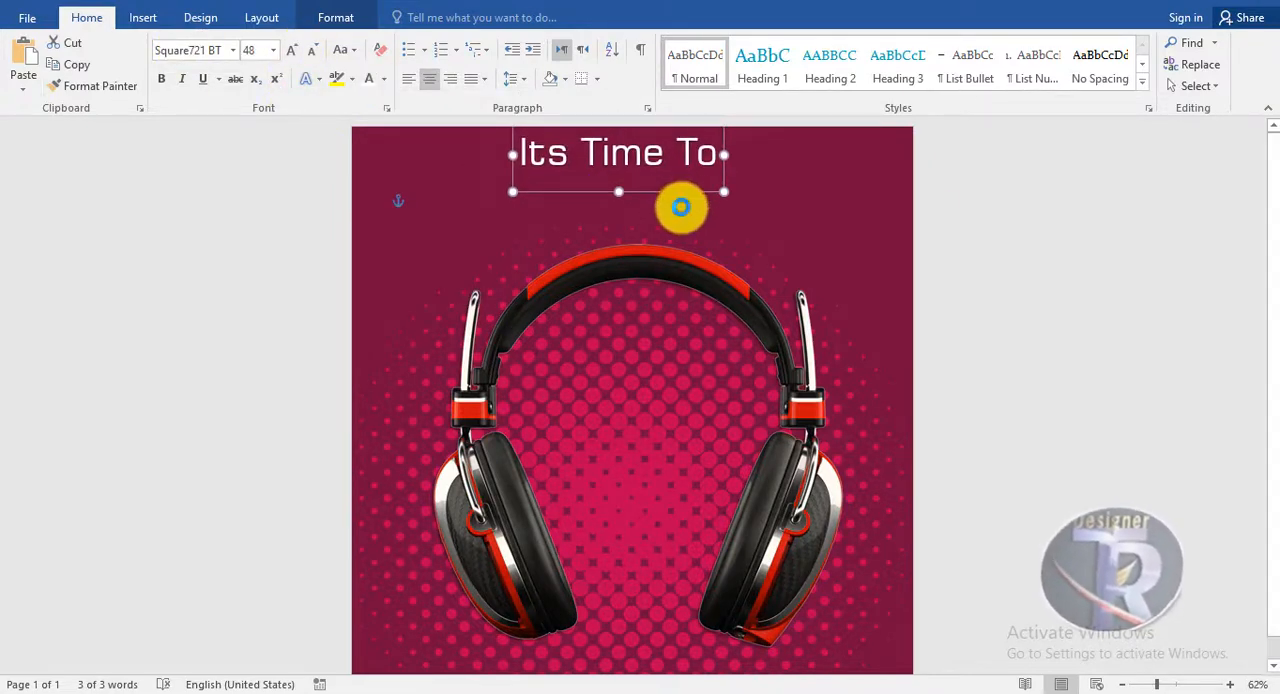
Duplicate the "Its Time To" text directly below itself and change the copy's wording to MUSIC
drag(681, 207, 534, 198)
click(715, 211)
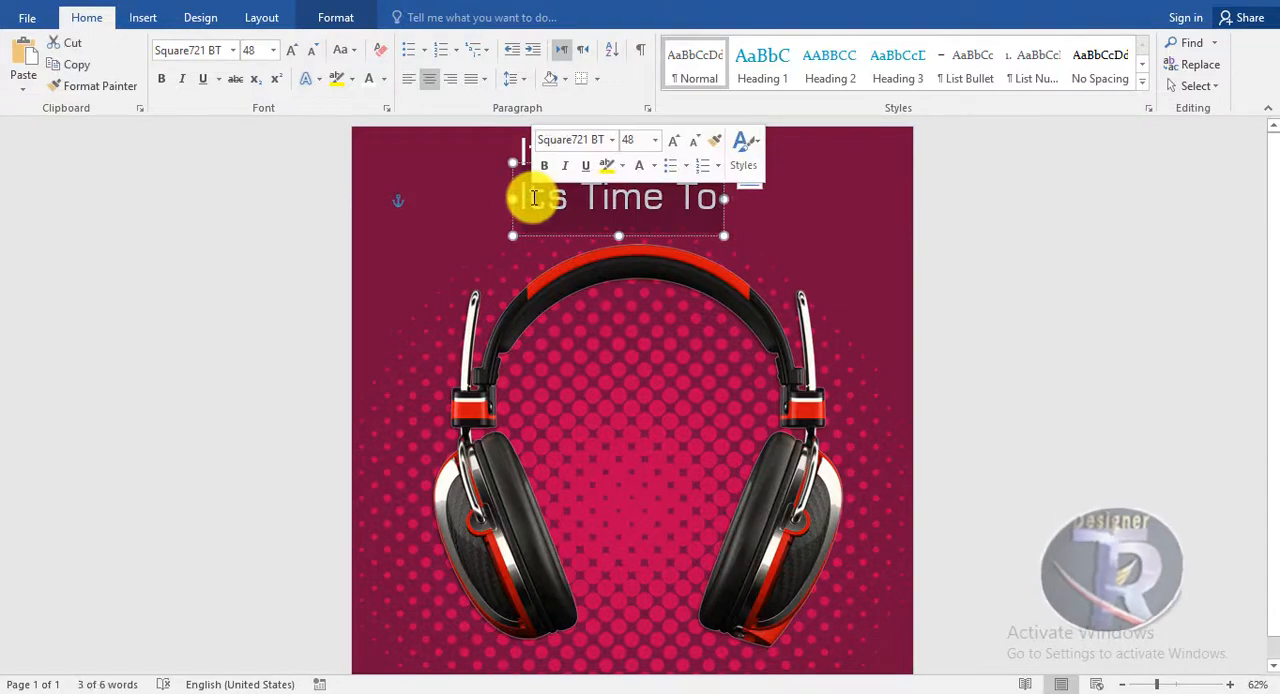
text(MUSIC)
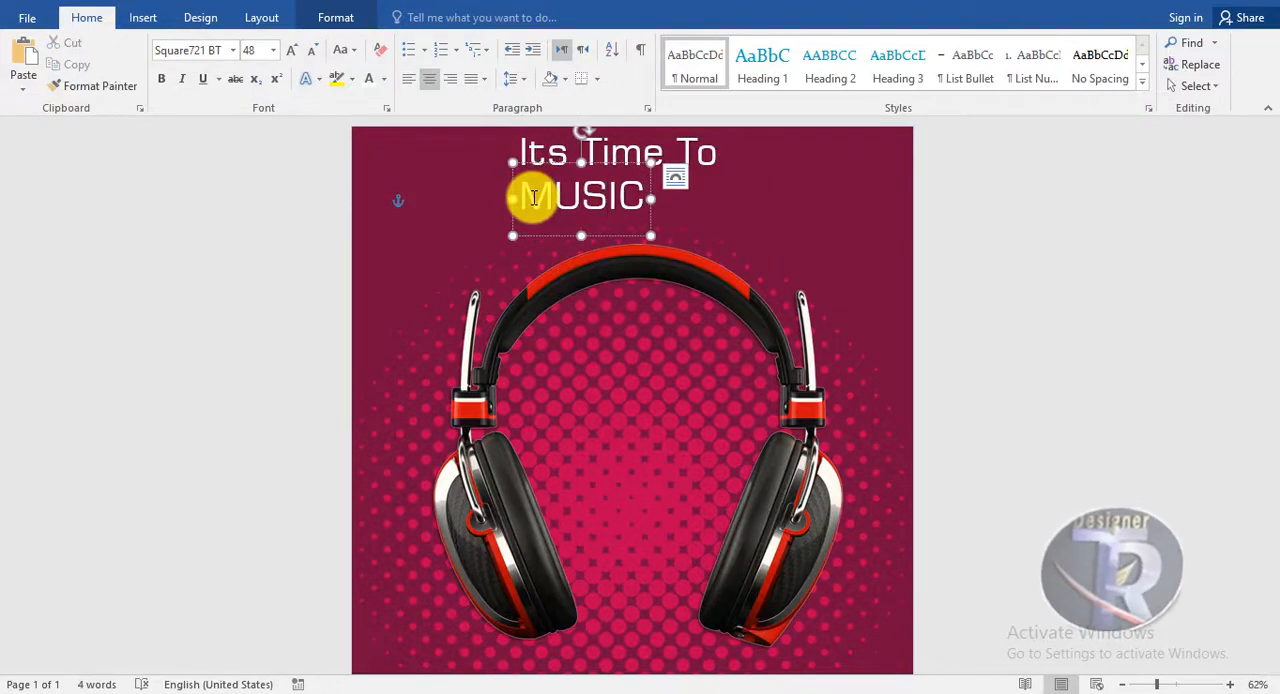
Set the MUSIC text in Arial Black at 90 pt and centre it beneath "Its Time To"
click(617, 162)
click(231, 50)
click(214, 320)
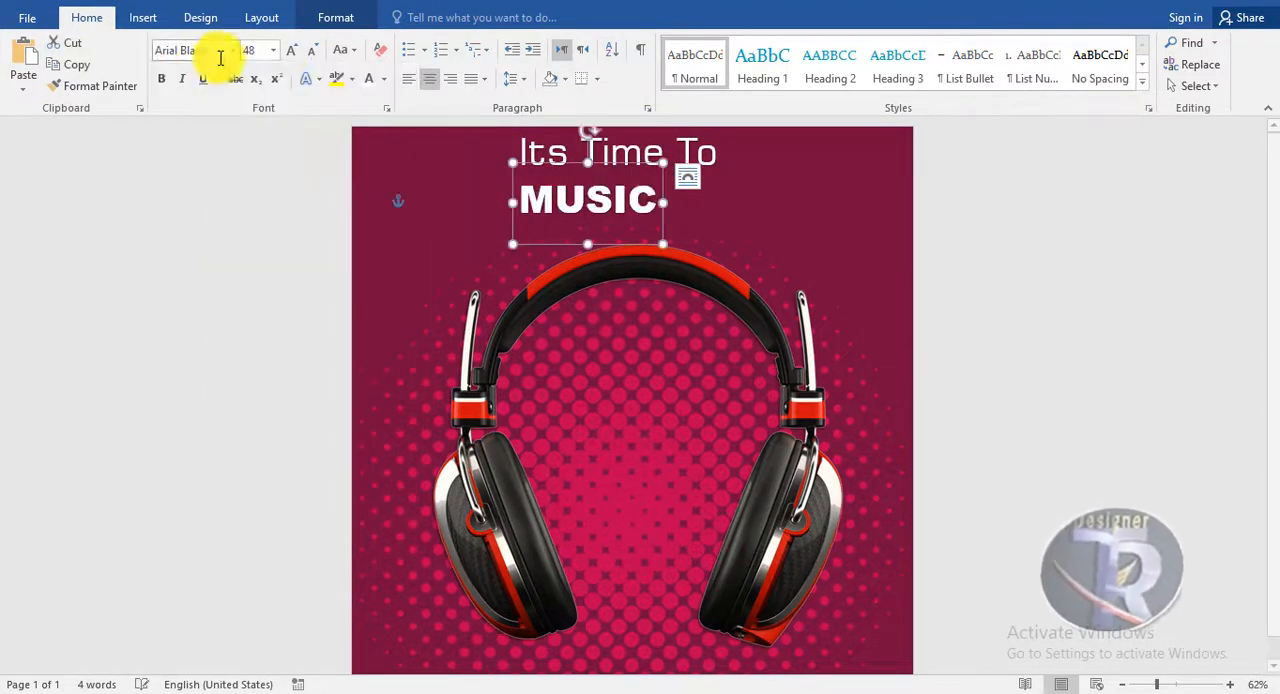
click(289, 49)
click(289, 49)
click(289, 49)
drag(743, 289, 714, 287)
Space out the MUSIC text by adding a space between each pair of letters
click(571, 207)
click(656, 217)
click(724, 219)
click(770, 220)
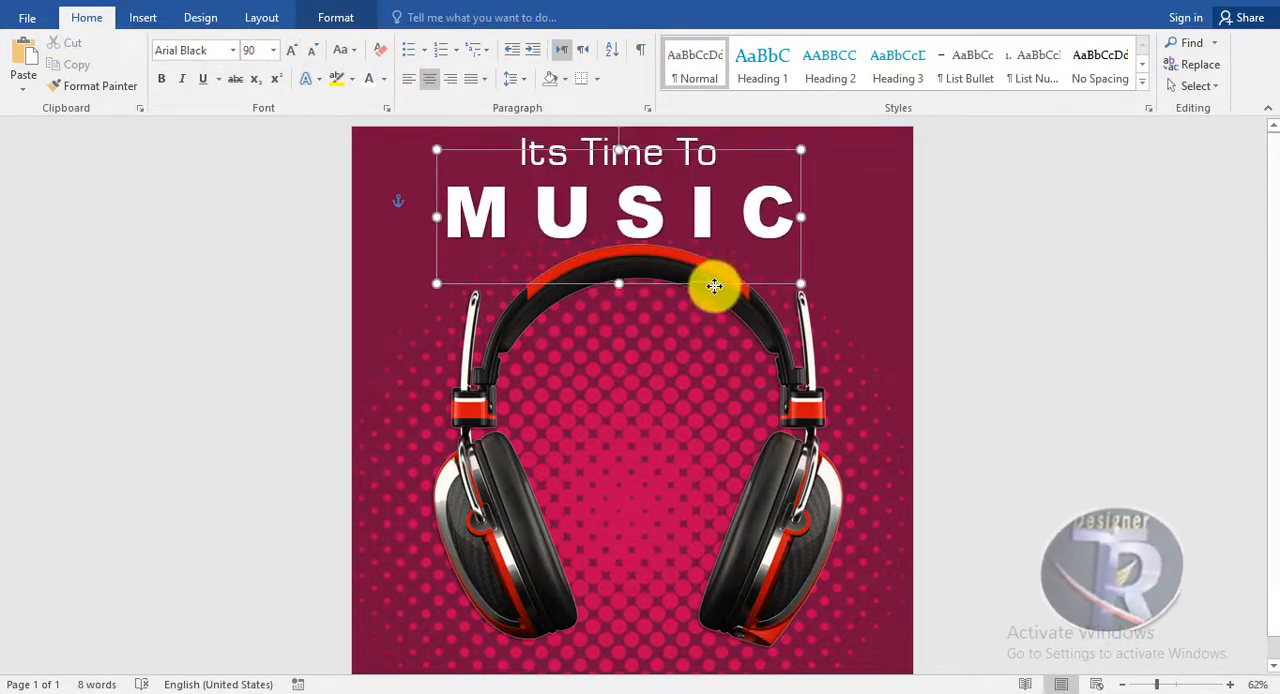
Apply the pink glow variation from the fourth row to the MUSIC text
click(336, 18)
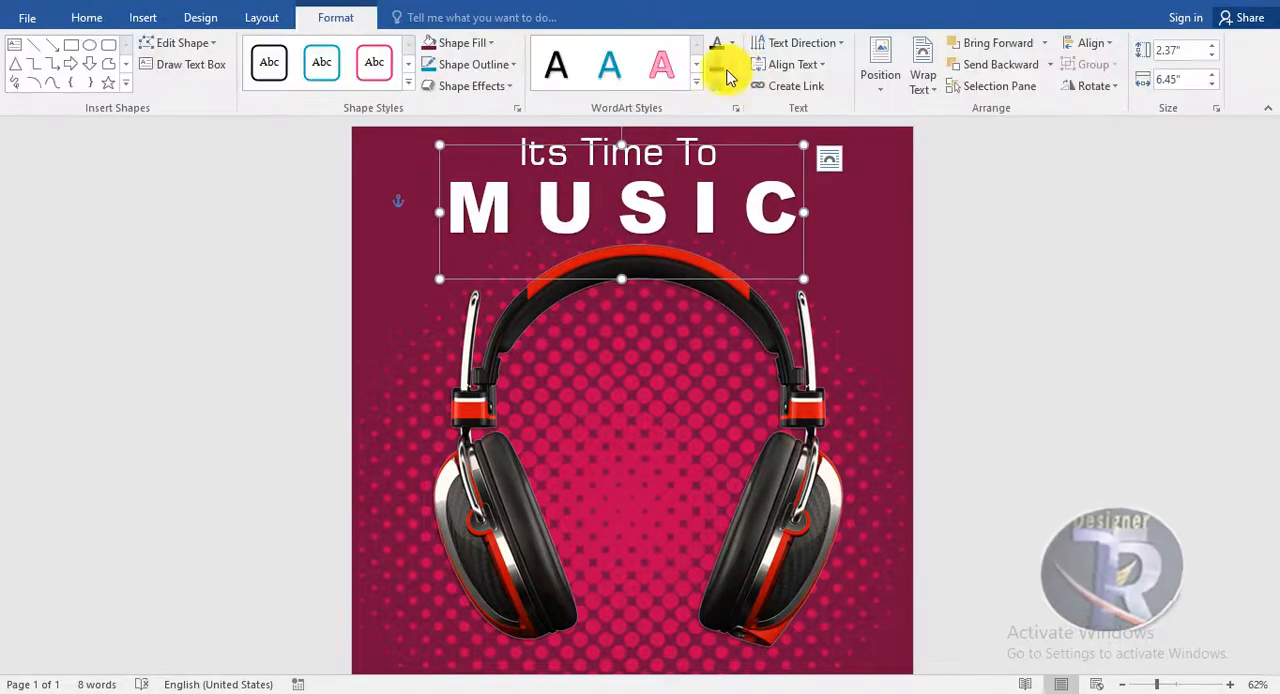
click(724, 85)
mouse_move(768, 204)
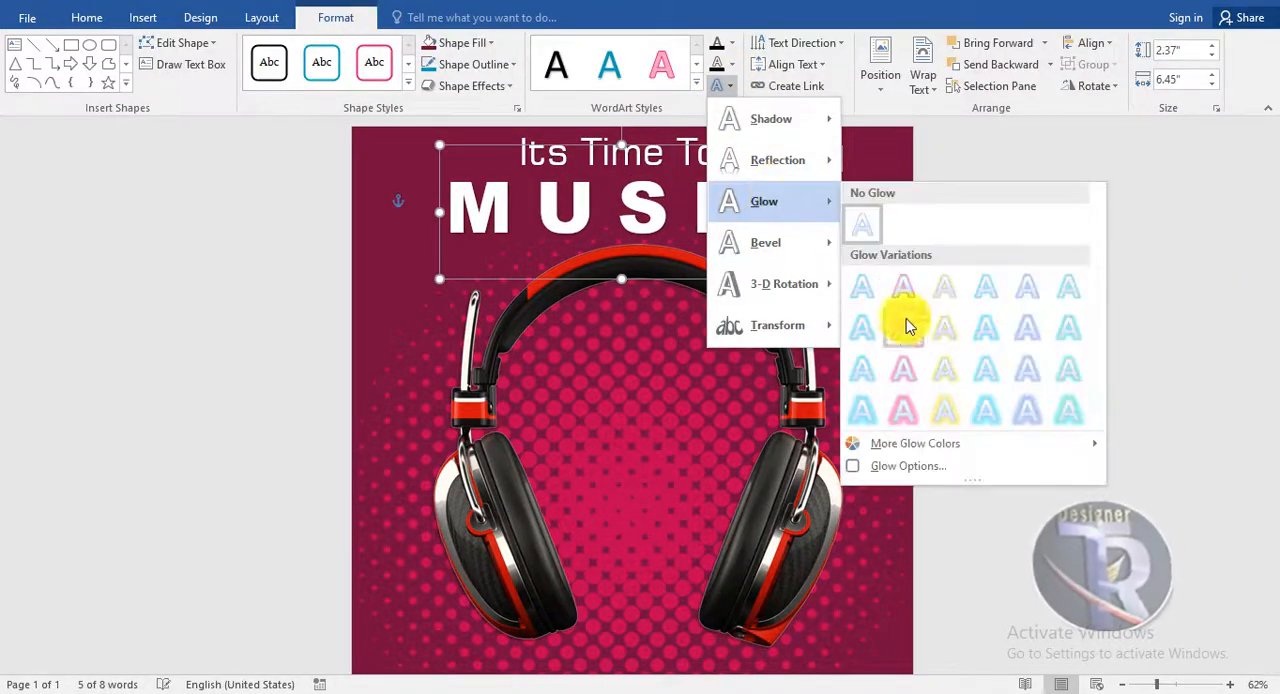
click(907, 403)
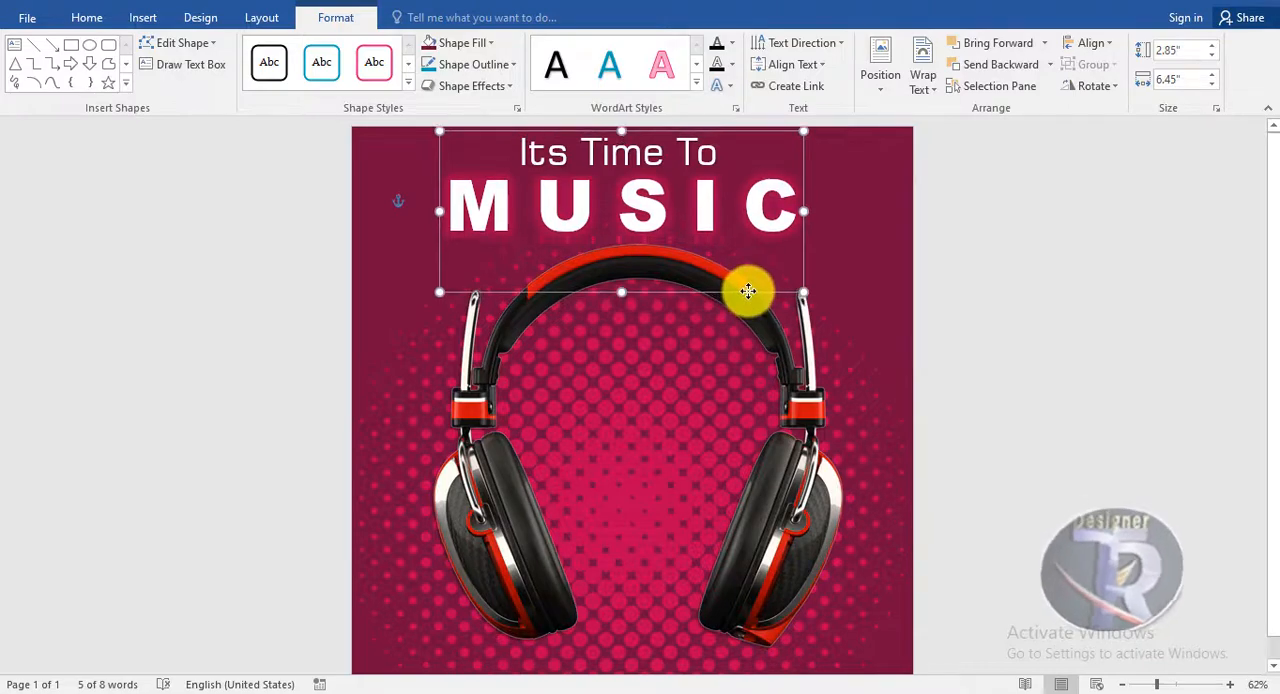
click(1159, 306)
Add an outer shadow text effect to the MUSIC text
click(766, 293)
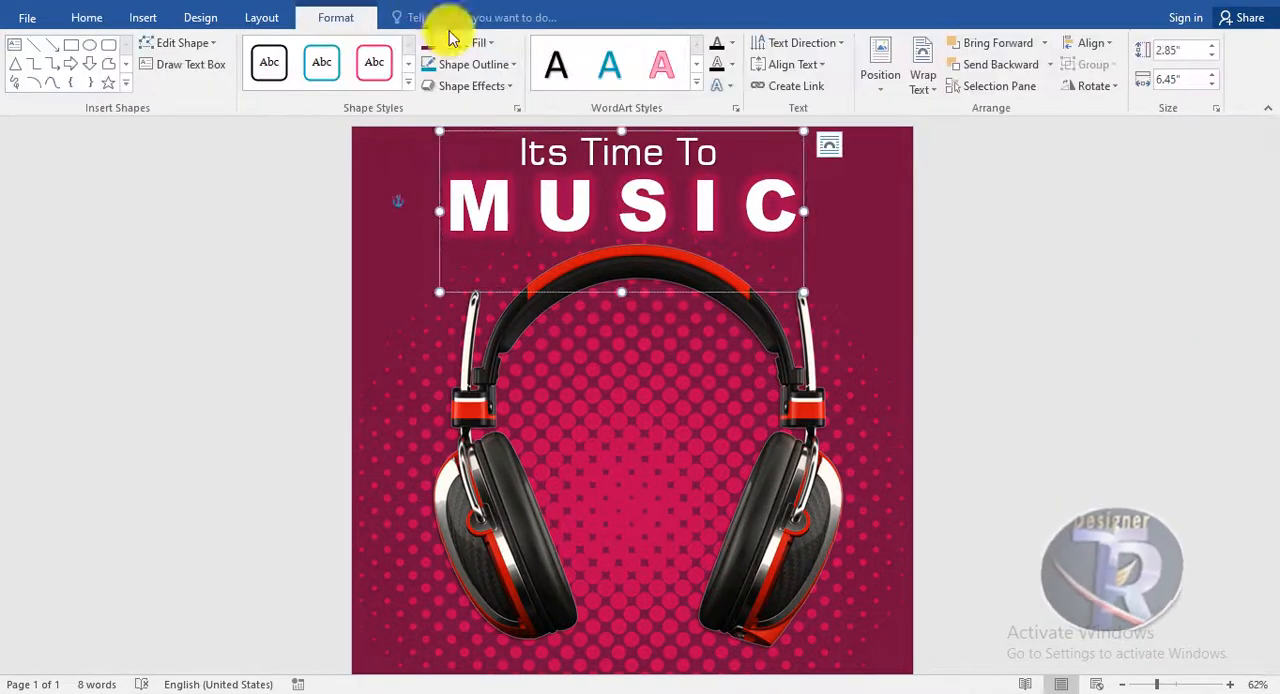
click(717, 86)
mouse_move(792, 120)
click(871, 228)
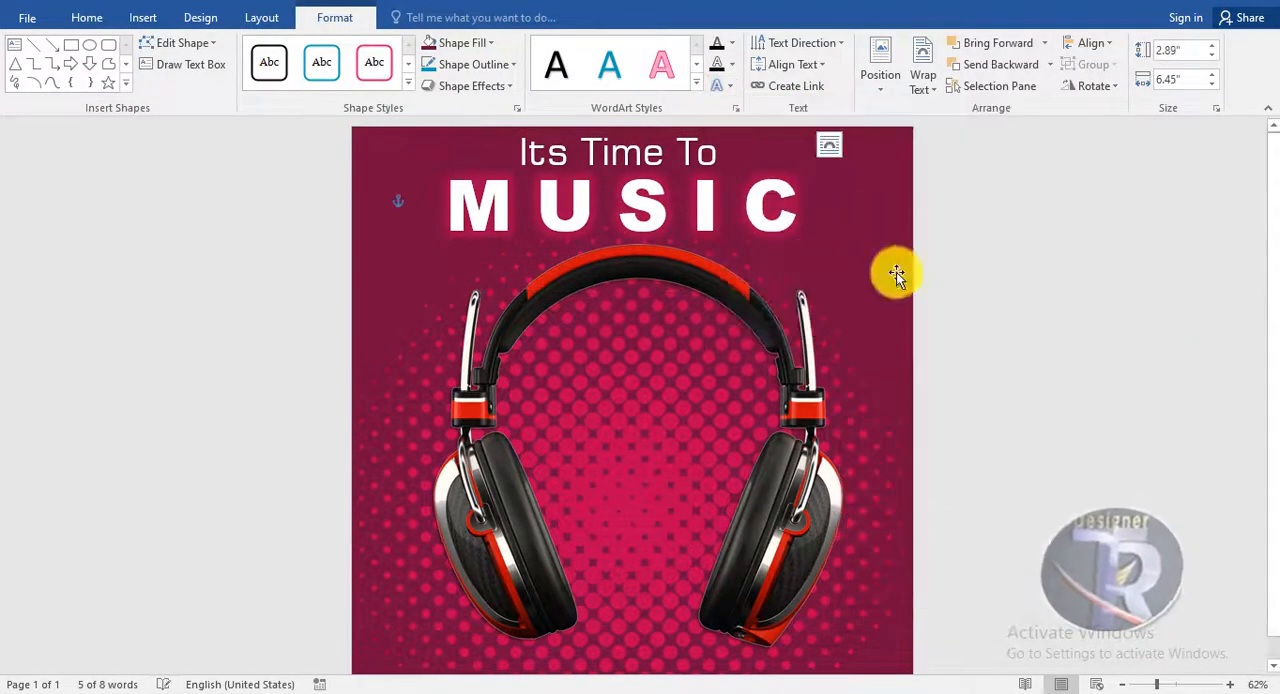
click(1015, 283)
Nudge the MUSIC text slightly, then shrink the headphones picture a little and recentre it below the heading
click(751, 294)
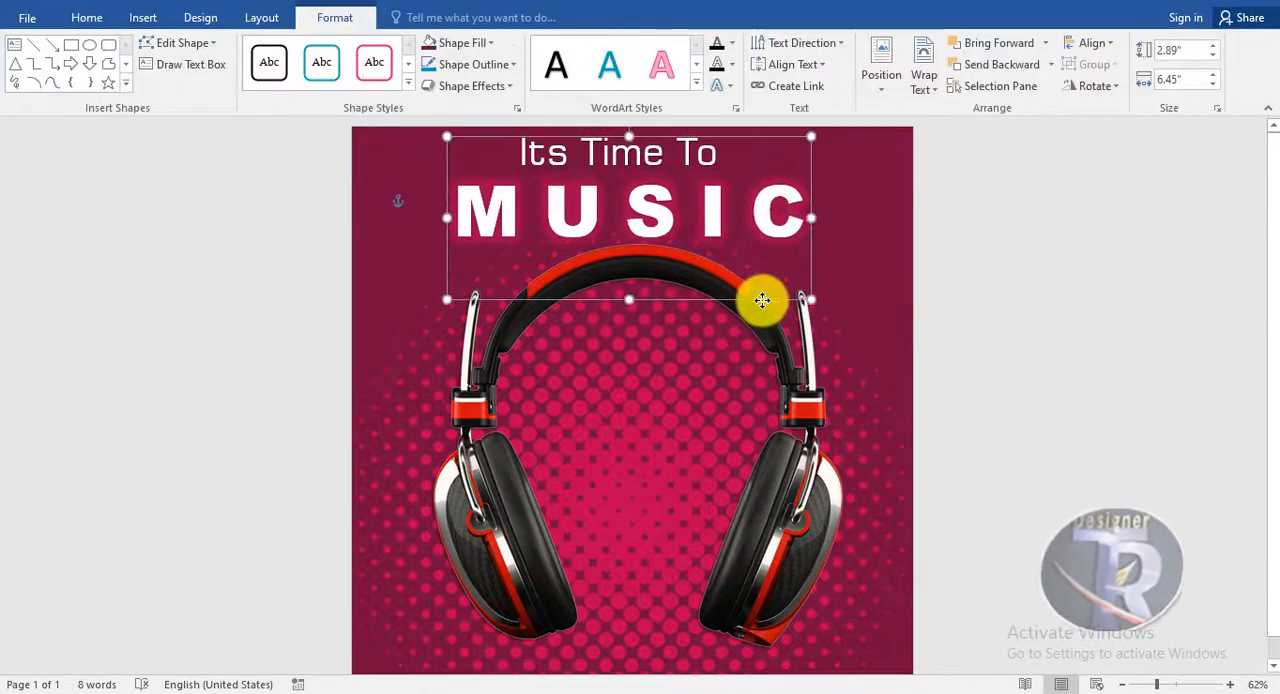
click(764, 418)
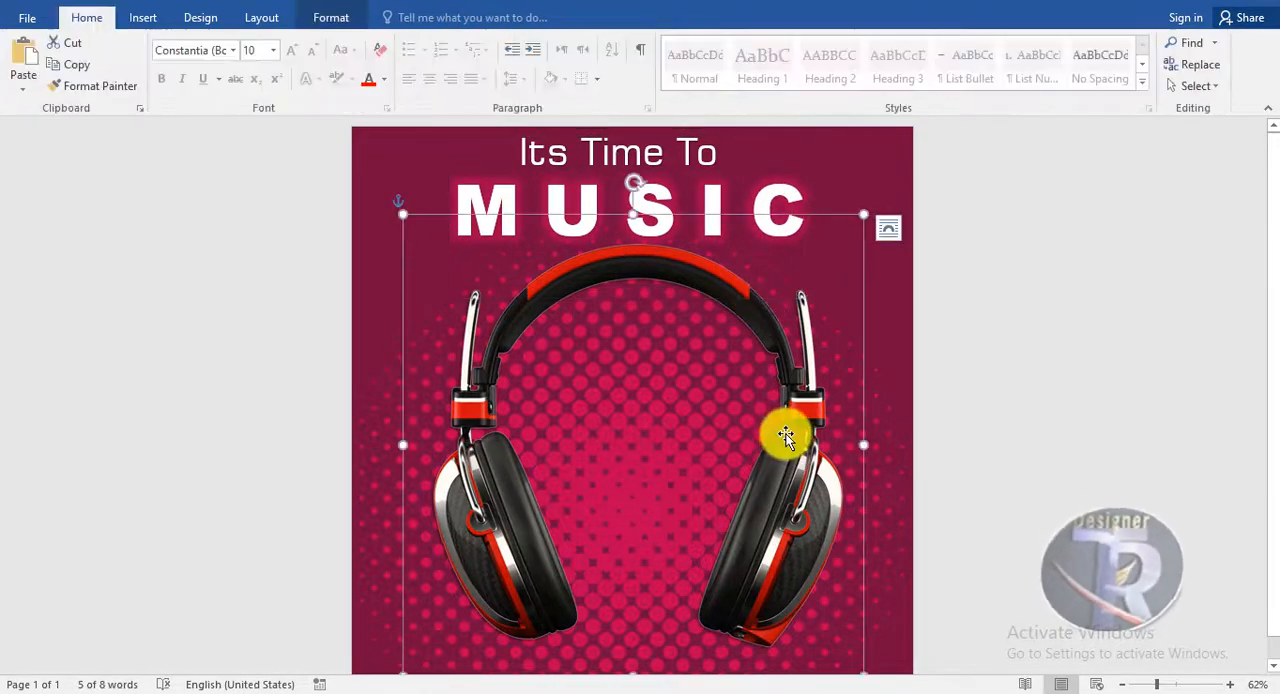
drag(850, 233, 846, 238)
drag(763, 350, 779, 350)
Move the MUSIC and "Its Time To" texts slightly down and across to centre them above the headphones
click(637, 209)
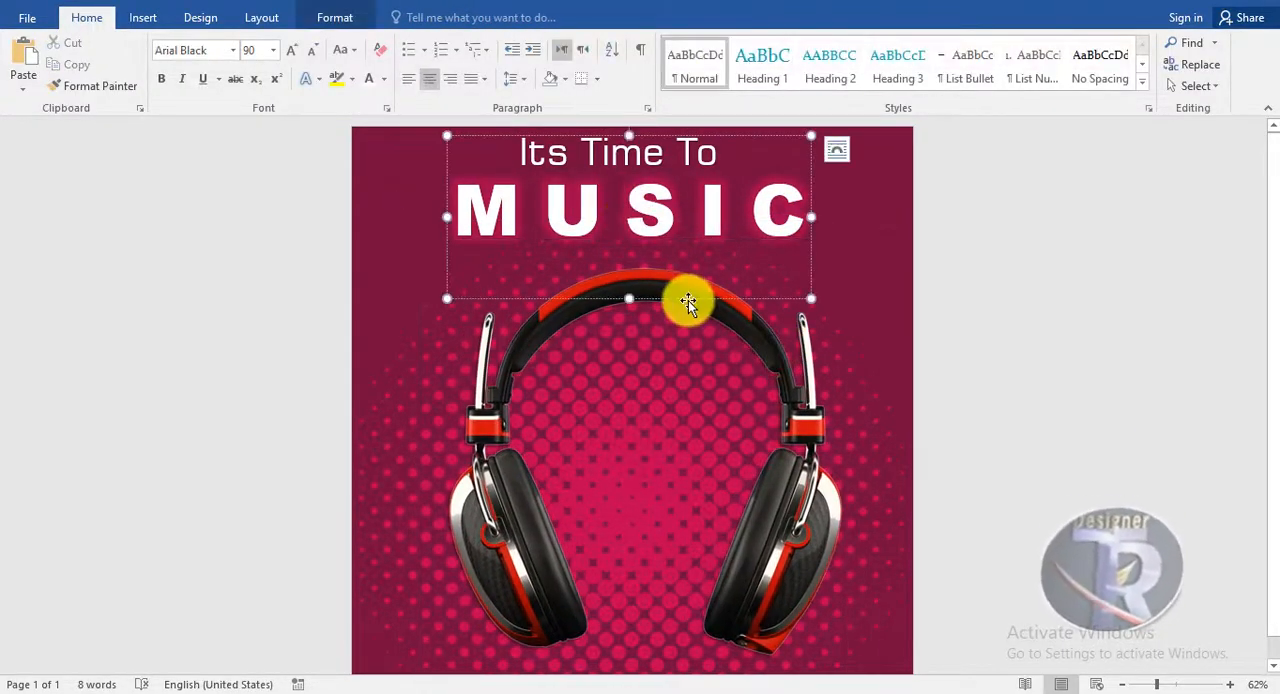
drag(688, 300, 694, 310)
click(666, 174)
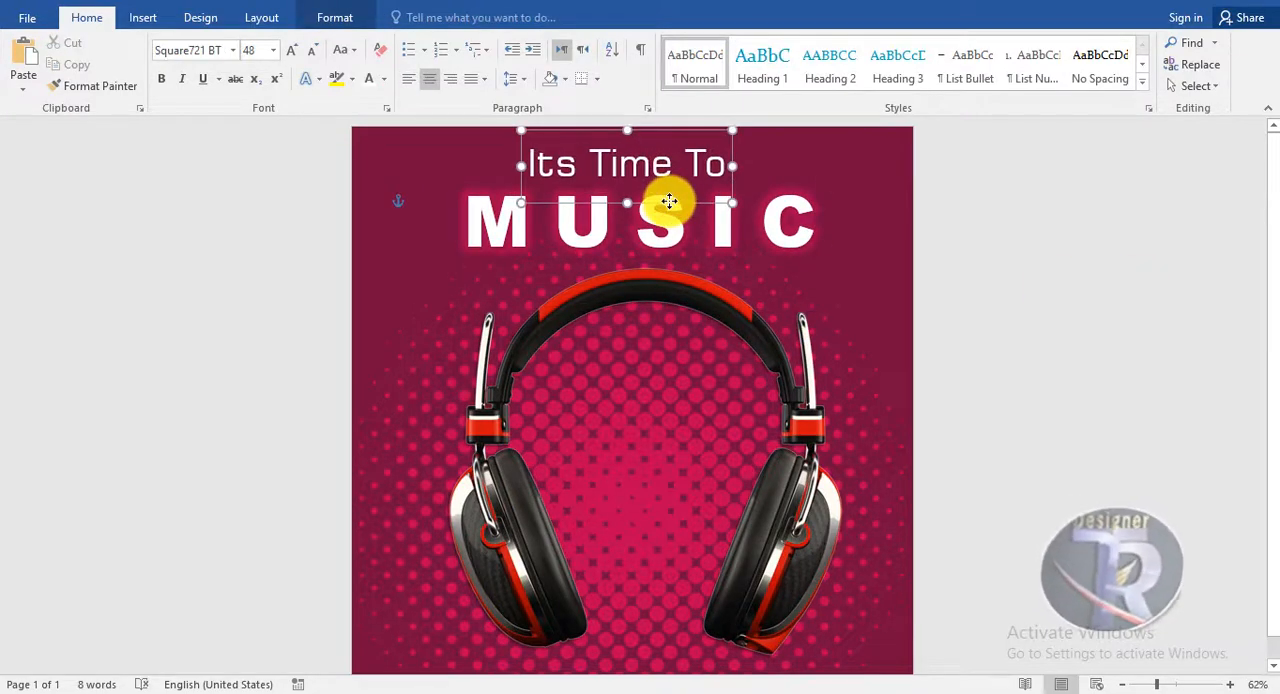
Insert black WordArt reading LOGO and place it in the page's upper-left corner
click(423, 200)
click(146, 19)
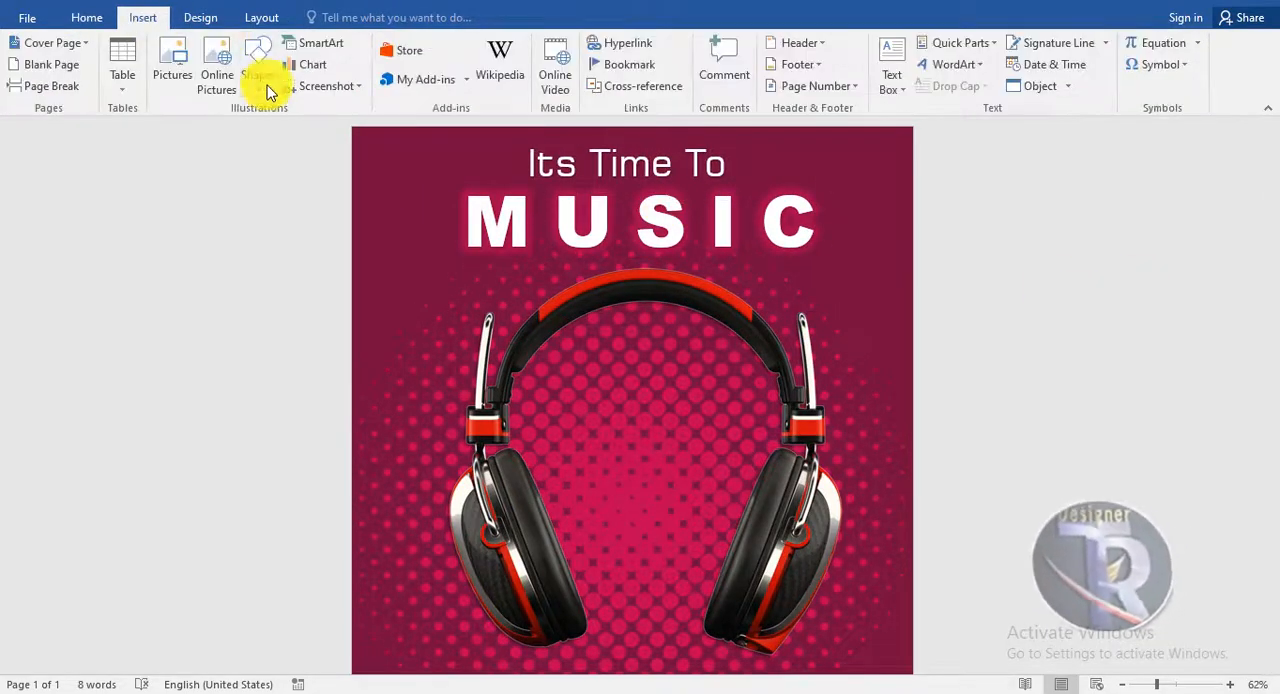
click(943, 79)
click(940, 96)
key(Delete)
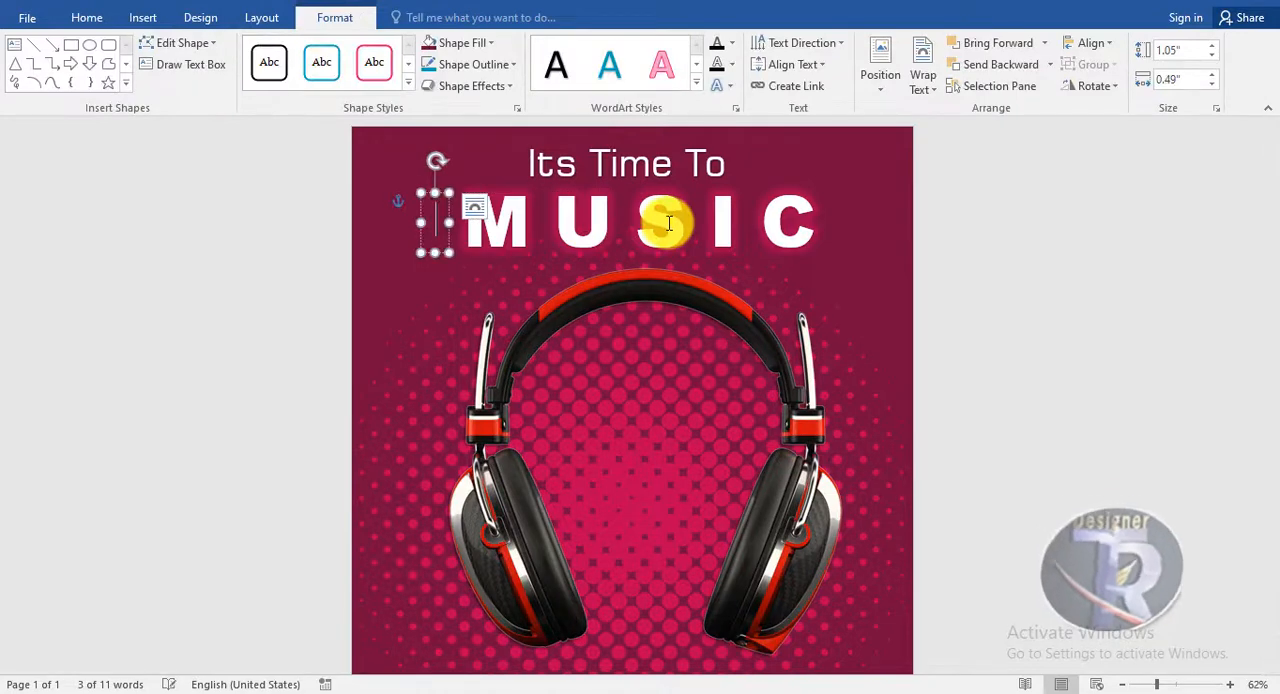
drag(477, 190, 417, 134)
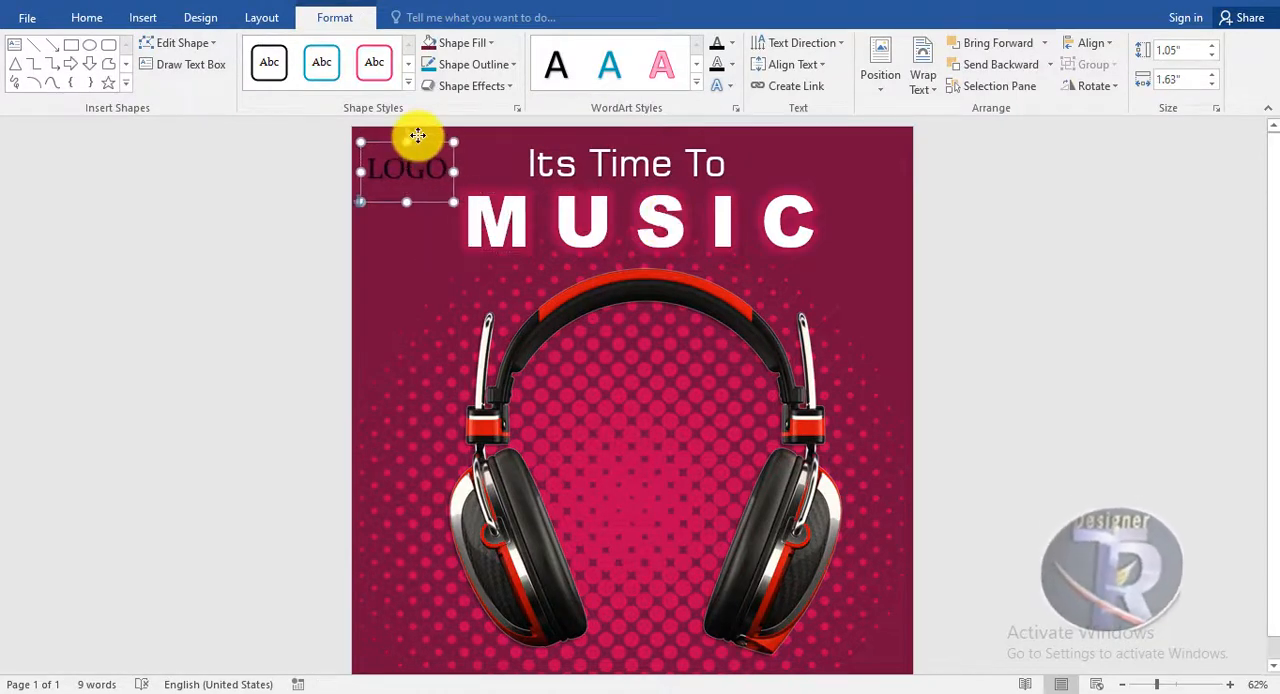
Apply the pink glow variation from the third row to the LOGO text
click(722, 85)
mouse_move(791, 214)
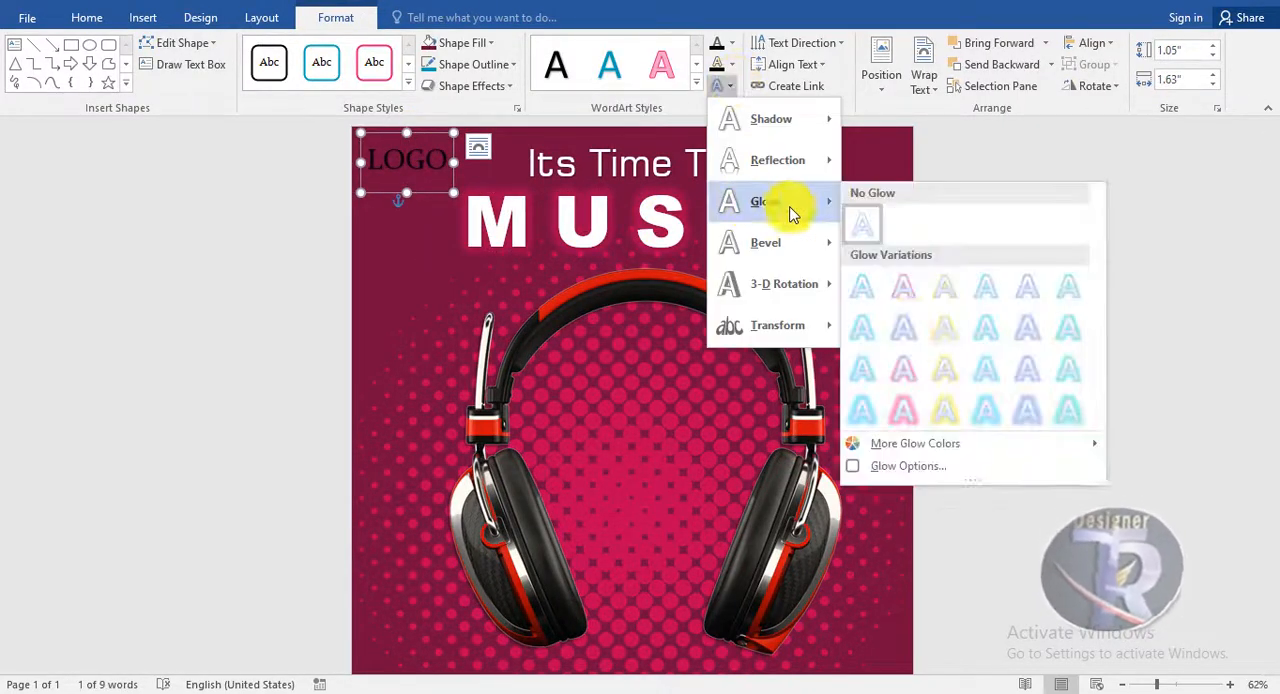
click(903, 365)
Set the LOGO text in Arial Black with a white font color
click(87, 17)
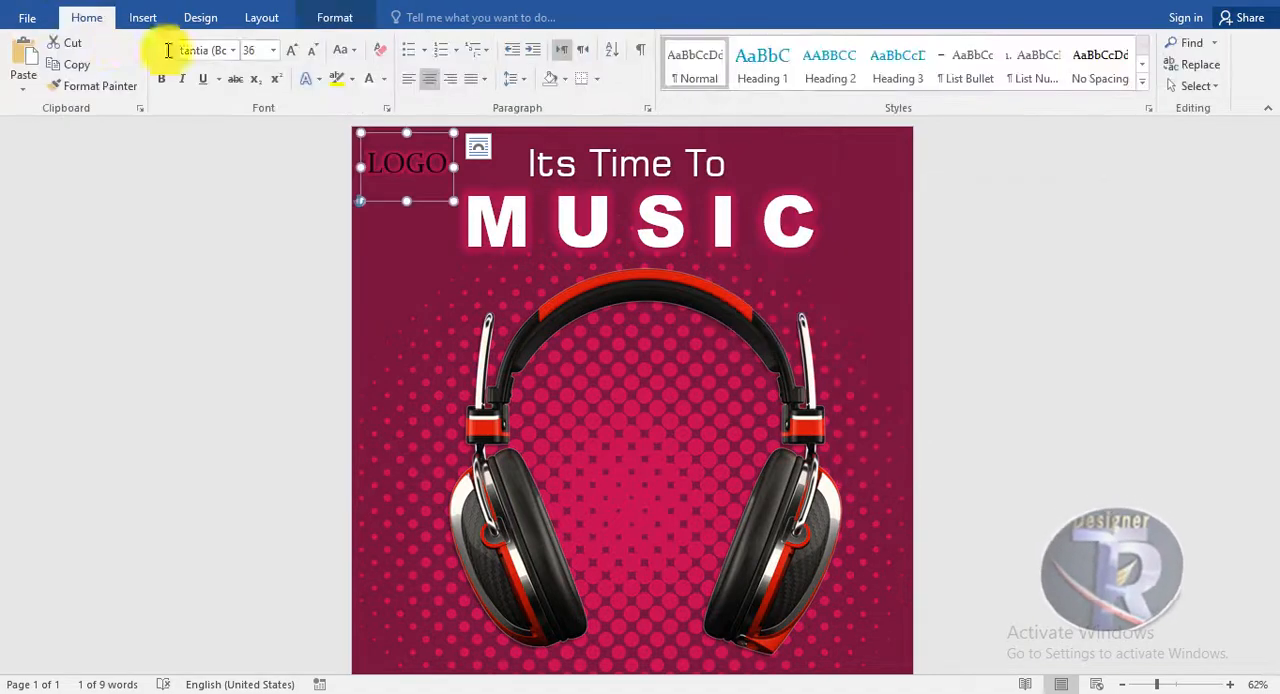
click(232, 50)
click(231, 212)
click(369, 80)
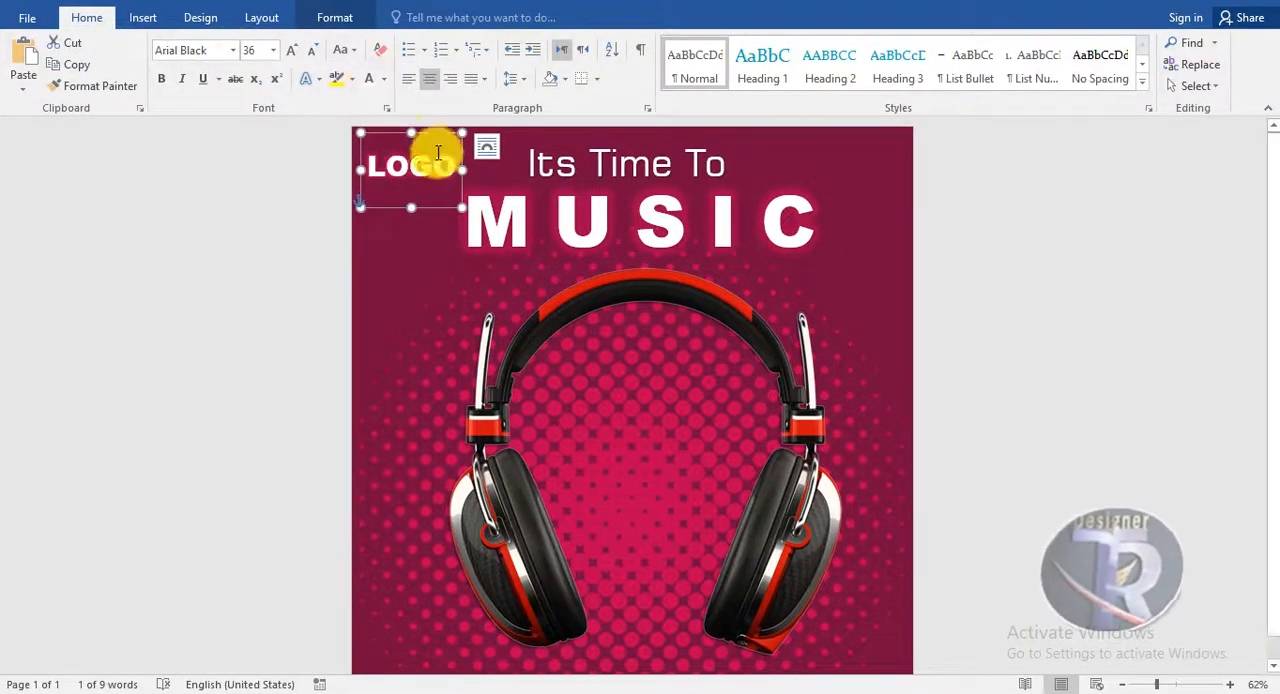
click(384, 80)
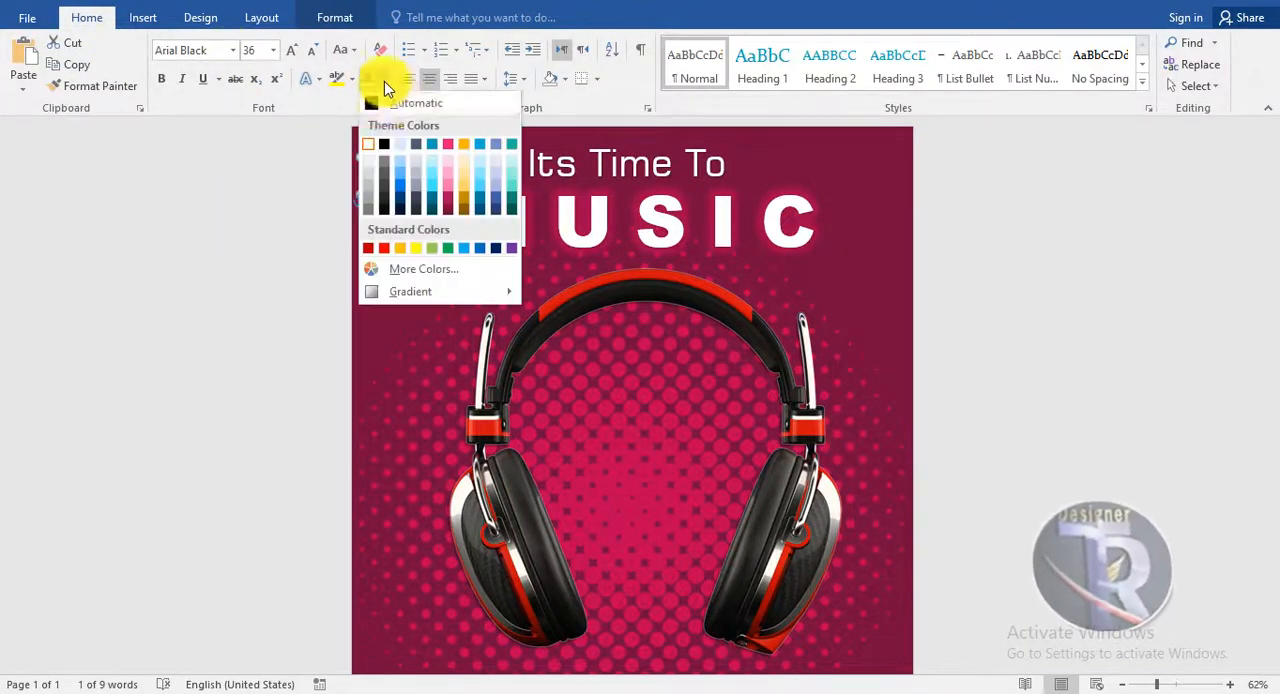
click(384, 248)
click(1057, 246)
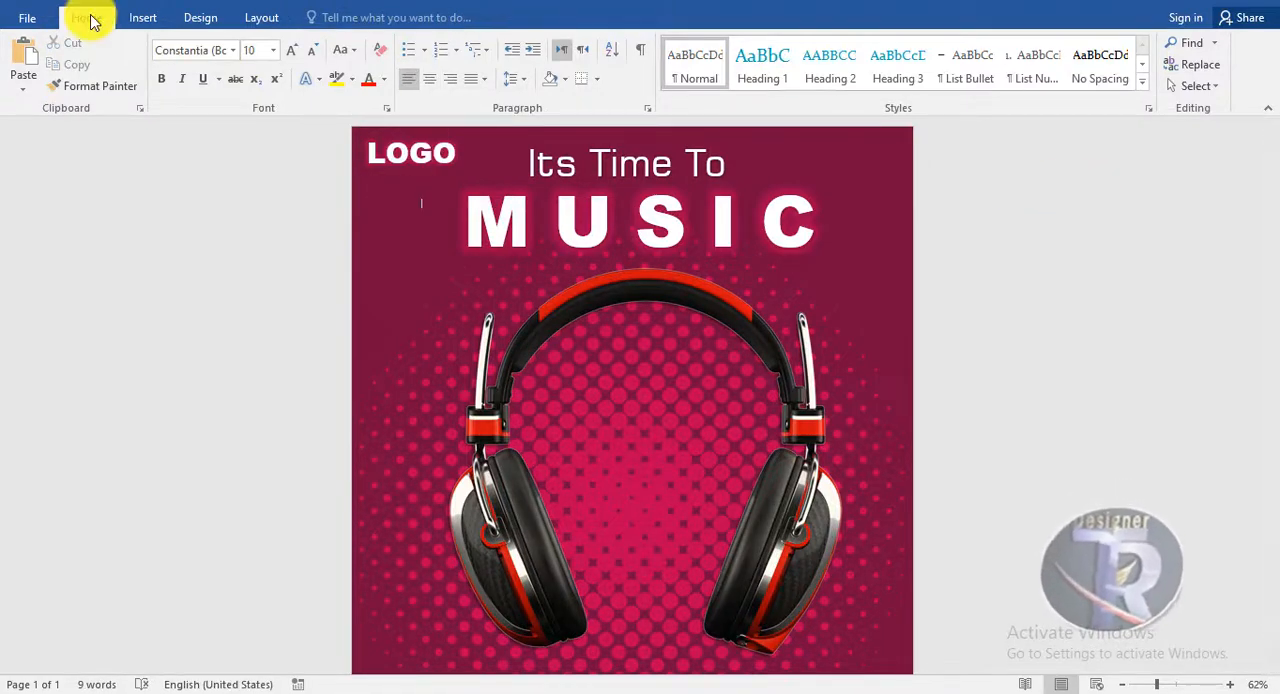
Draw a pill-shaped rounded rectangle about 2.47 by 0.73 inches at the page's left below LOGO and fill it with the background's dark maroon
click(143, 18)
click(258, 65)
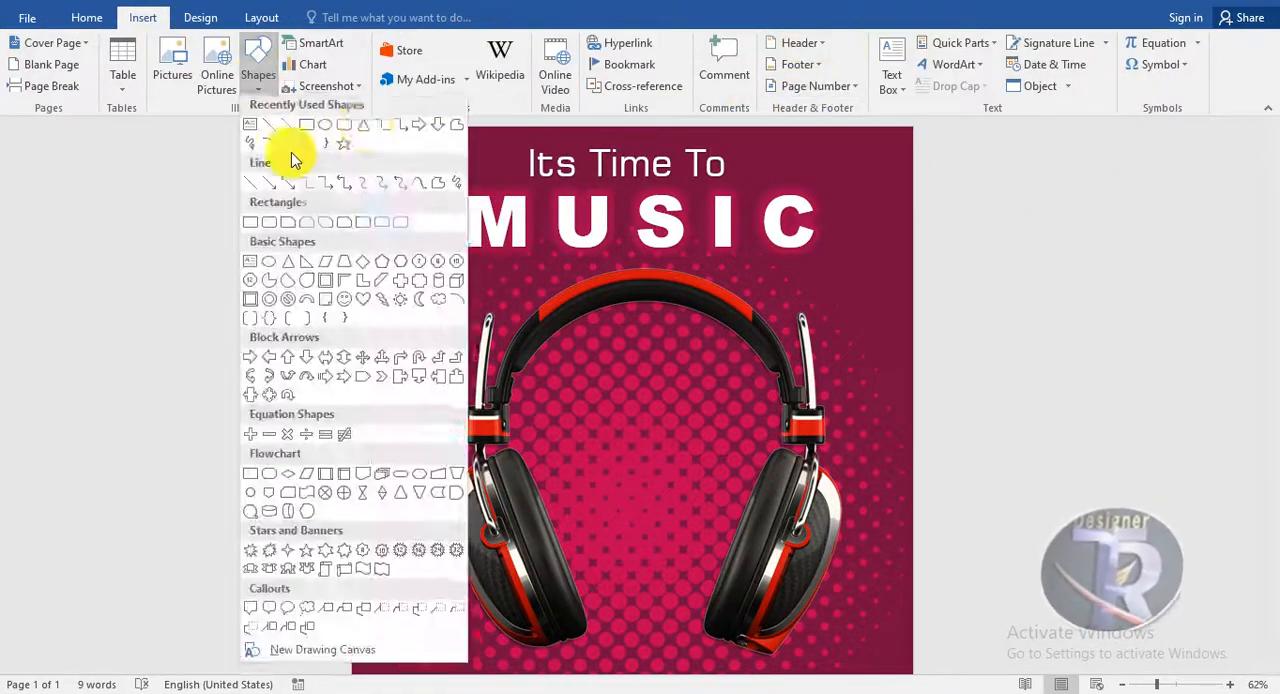
click(291, 152)
mouse_move(376, 292)
mouse_down()
mouse_move(477, 334)
mouse_move(514, 323)
mouse_move(466, 275)
mouse_move(478, 297)
mouse_up()
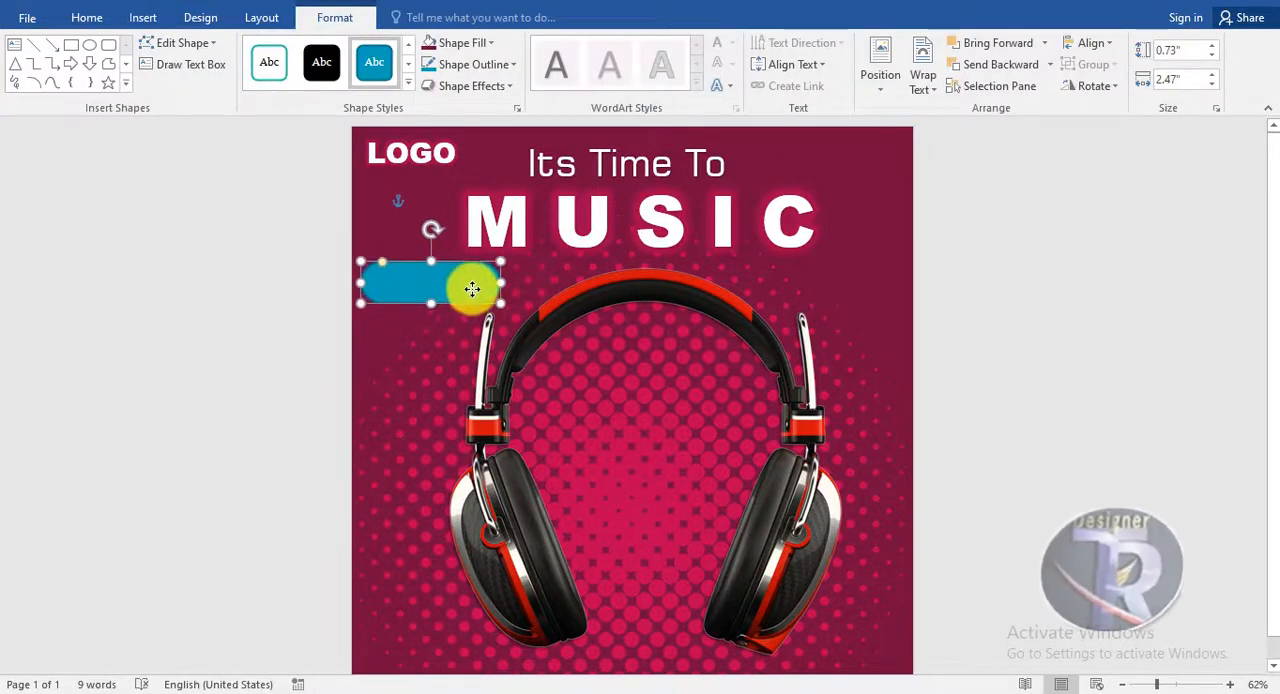
click(466, 44)
click(507, 149)
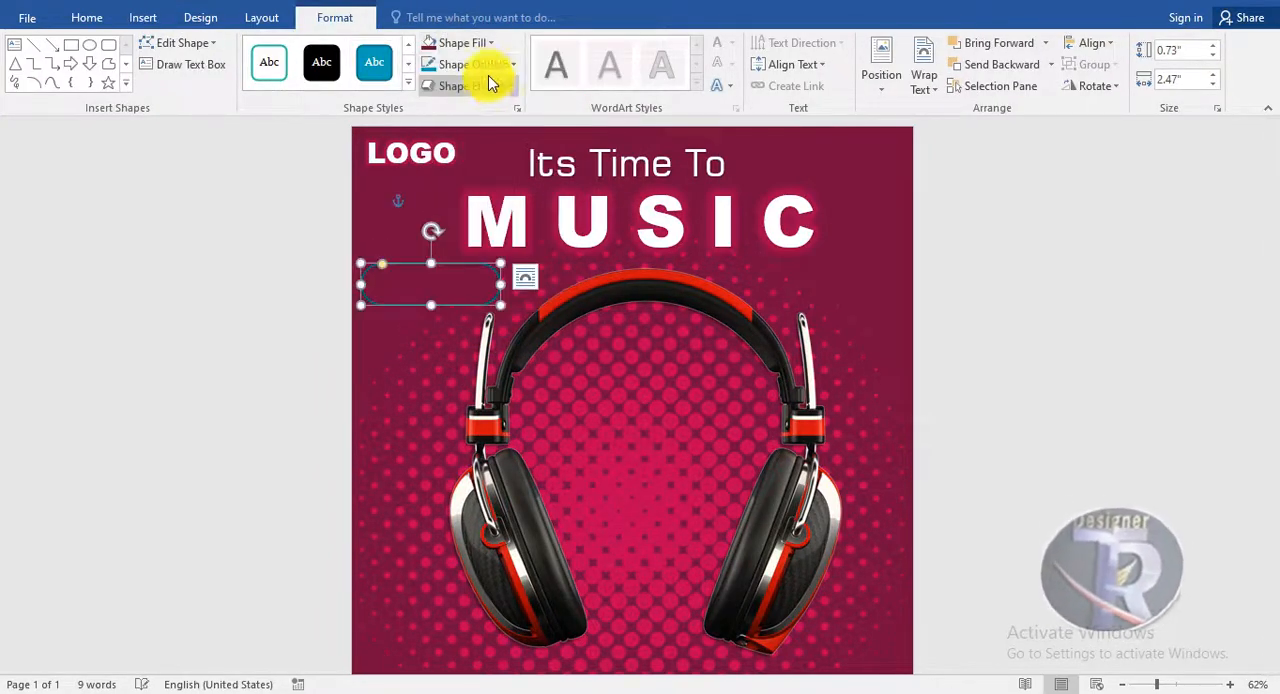
Give the pill-shaped rectangle below LOGO a white outline with a weight of 6 pt
click(470, 64)
click(462, 66)
click(465, 64)
mouse_move(470, 277)
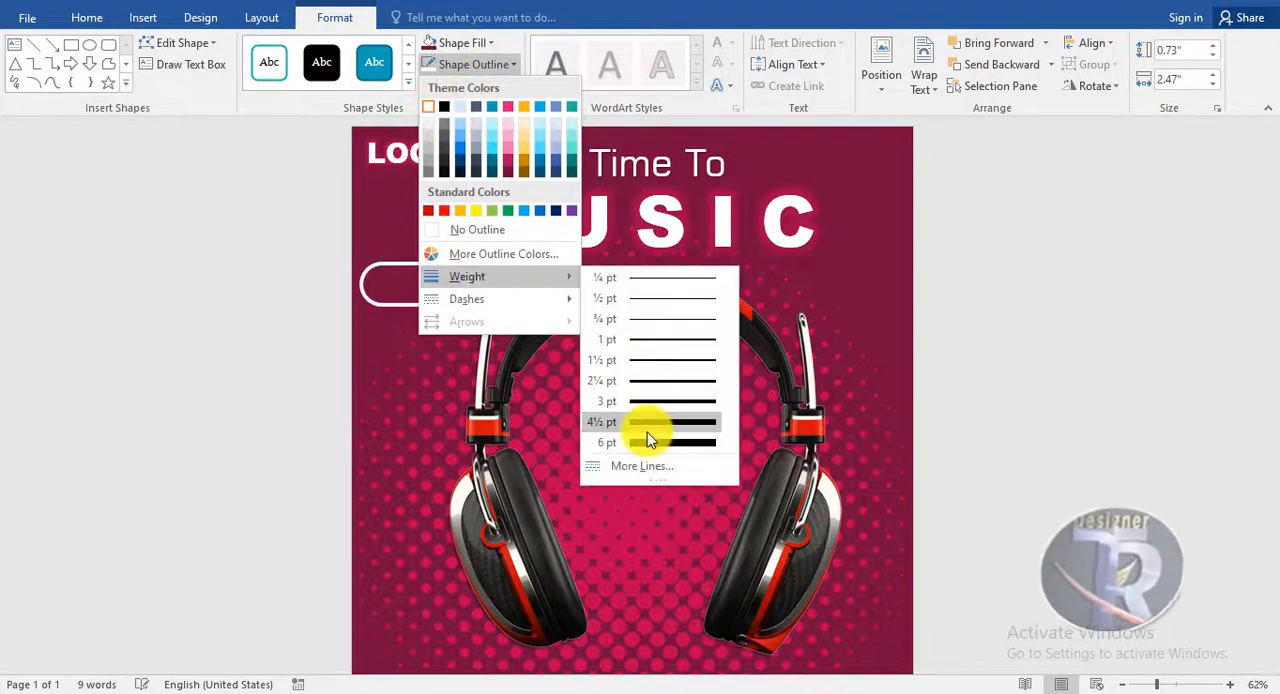
click(648, 442)
click(1052, 297)
Nudge the pill shape and the headphones picture slightly to the right and down on the page
drag(814, 531, 828, 532)
click(1071, 505)
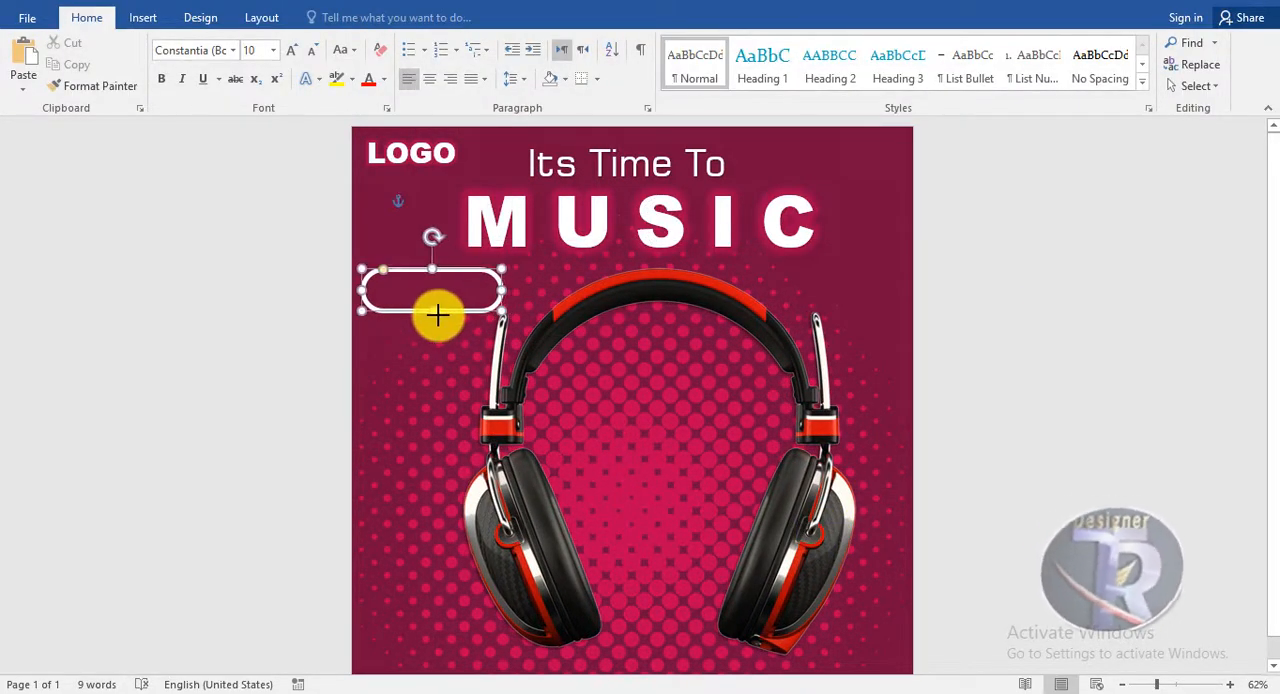
drag(438, 315, 481, 313)
click(1066, 373)
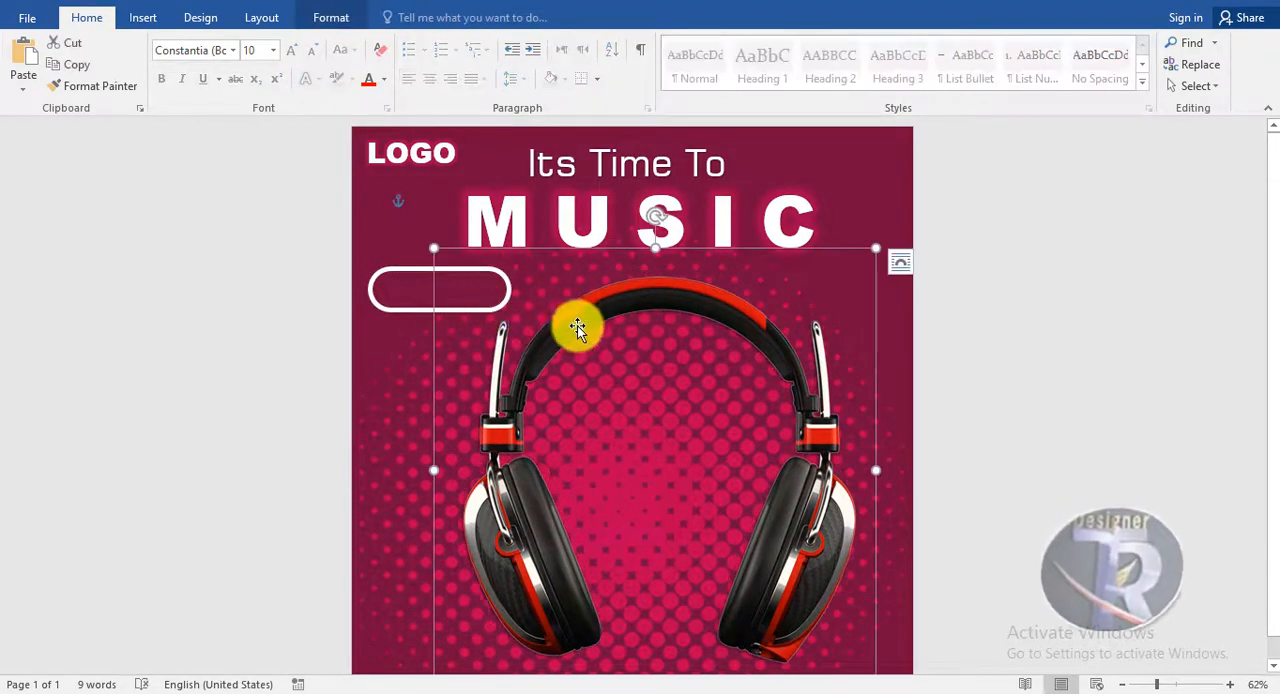
drag(578, 327, 585, 327)
click(1126, 457)
drag(396, 310, 396, 311)
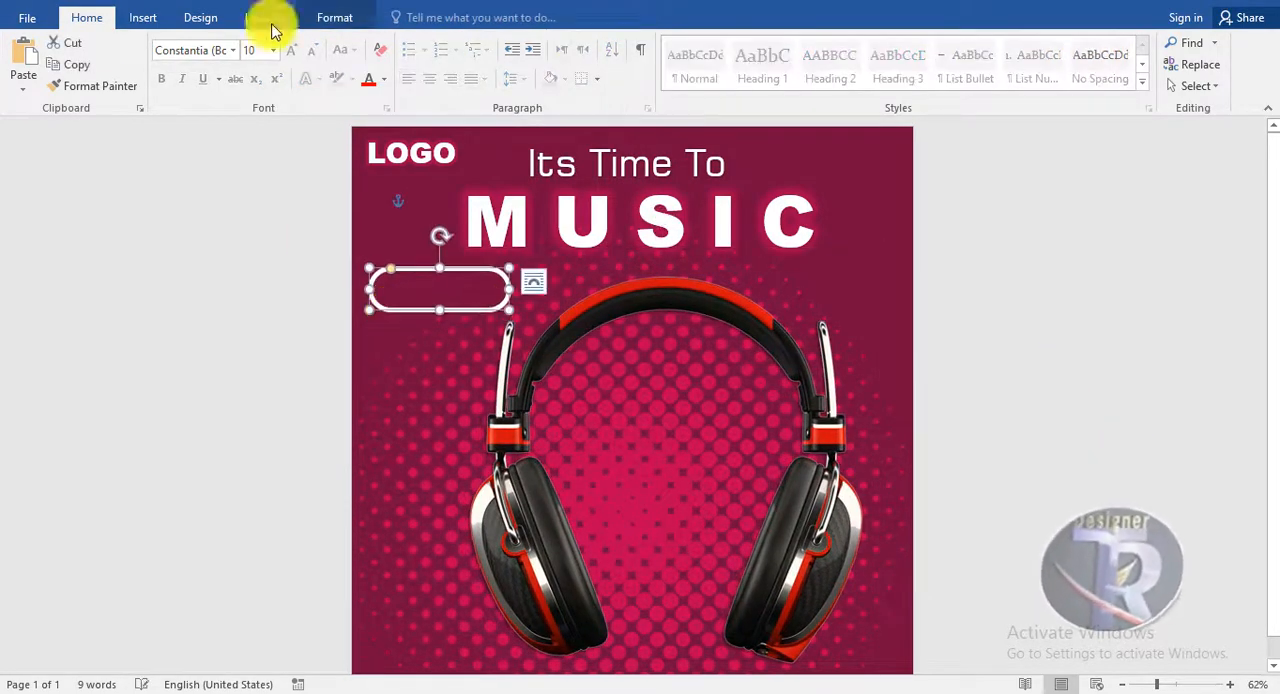
Place a copy of the LOGO text centered inside the pill shape, reading BUY NOW at font size 28
click(428, 158)
drag(437, 196, 365, 277)
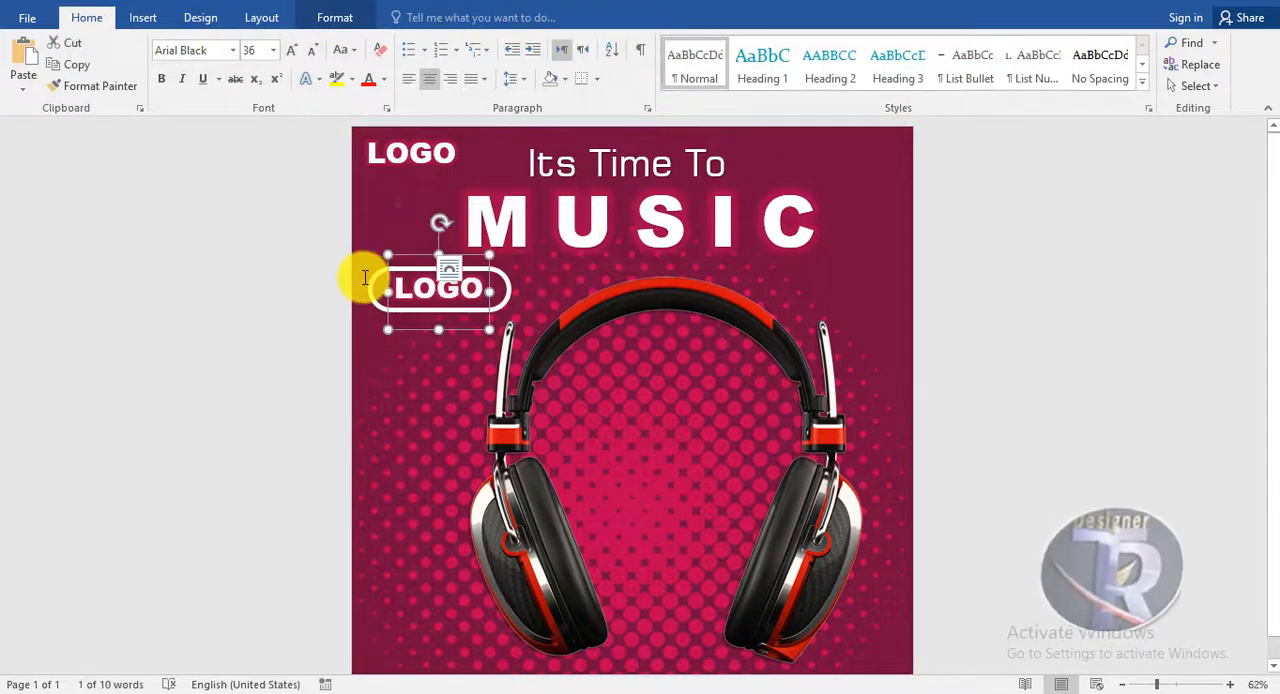
text(BUY NOW)
click(520, 257)
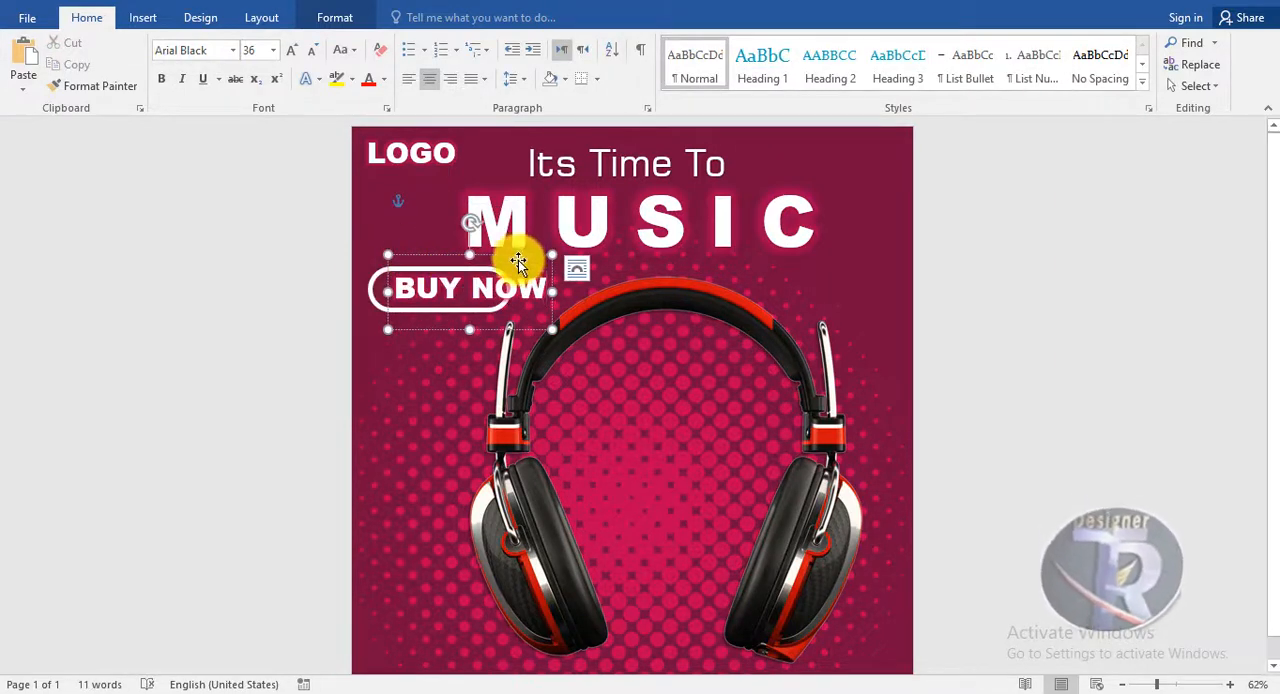
click(313, 50)
drag(497, 258, 484, 261)
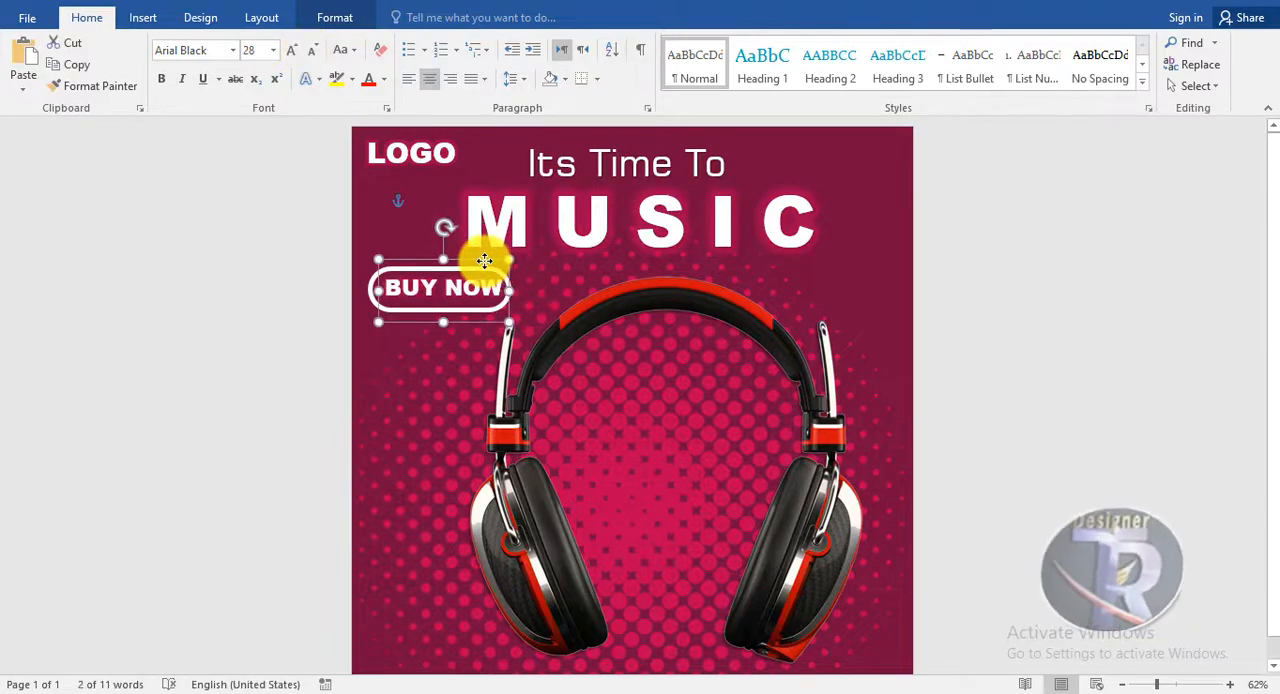
Reposition the headphones picture so it sits centered below the MUSIC heading
click(990, 410)
scroll(860, 450, down, 1)
drag(821, 479, 823, 507)
click(972, 472)
scroll(950, 320, up, 1)
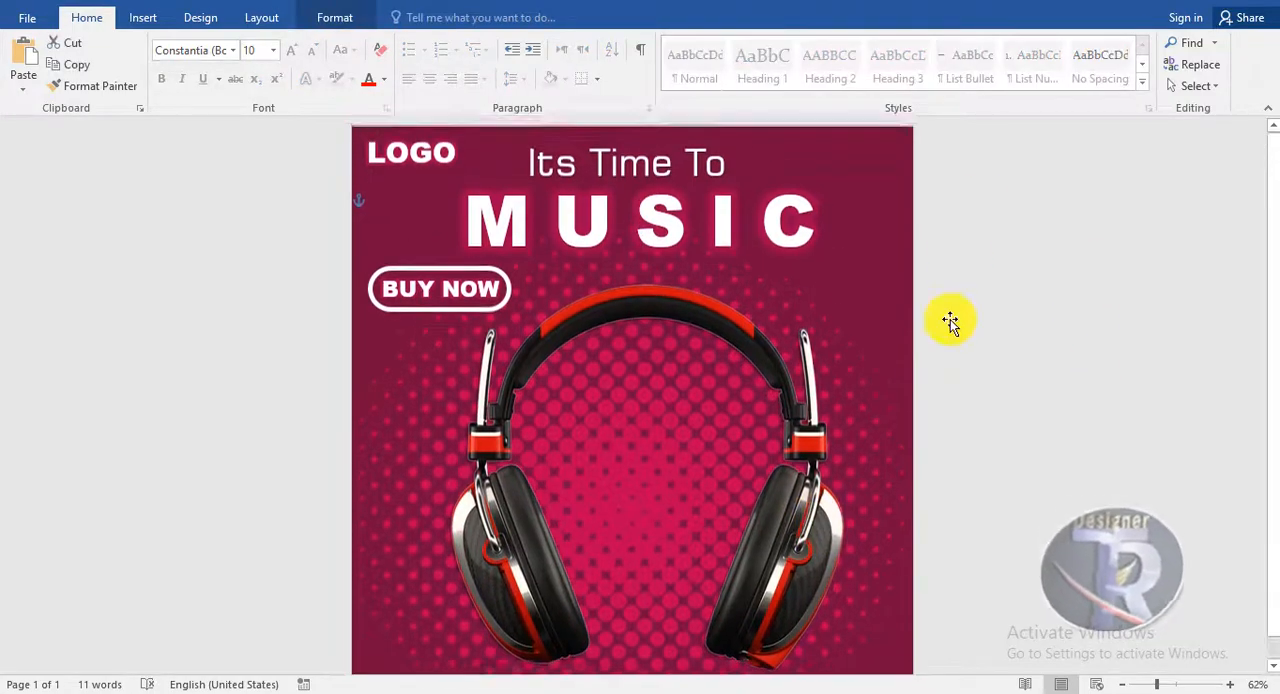
scroll(950, 320, down, 1)
Insert the social media icons picture in front of text and fit it into the page's lower-left corner at about 2.11 by 0.63 inches
click(143, 17)
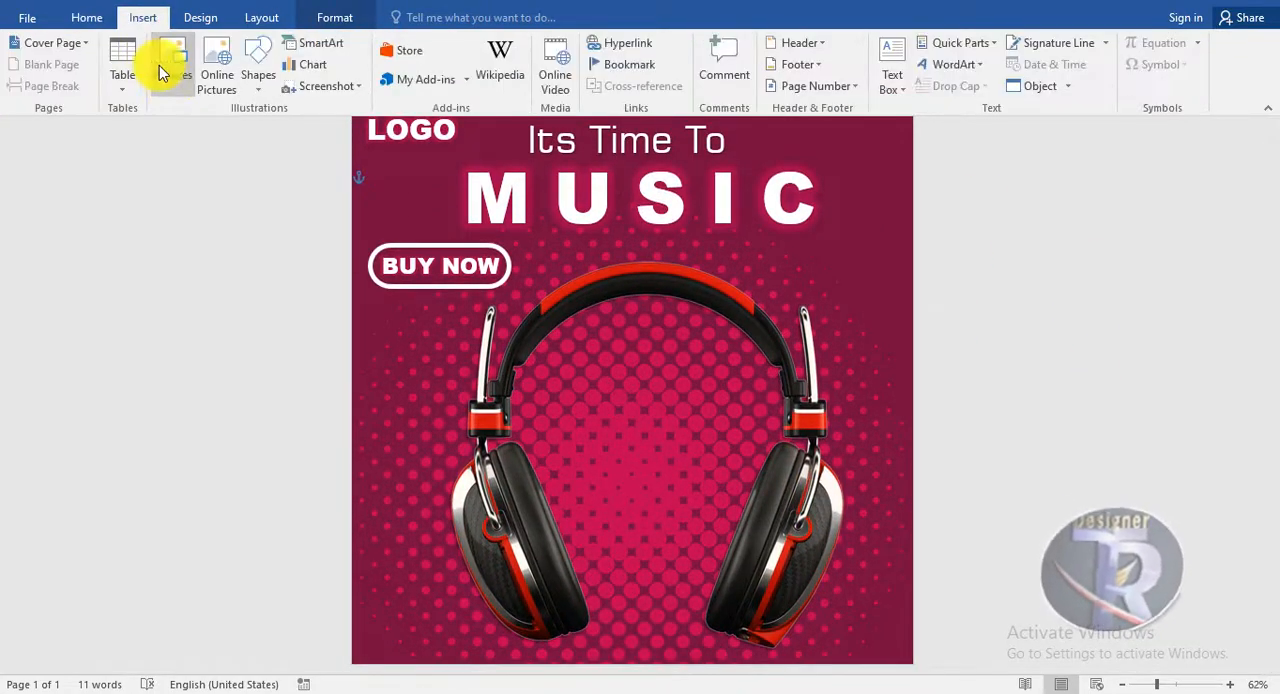
click(163, 72)
click(80, 264)
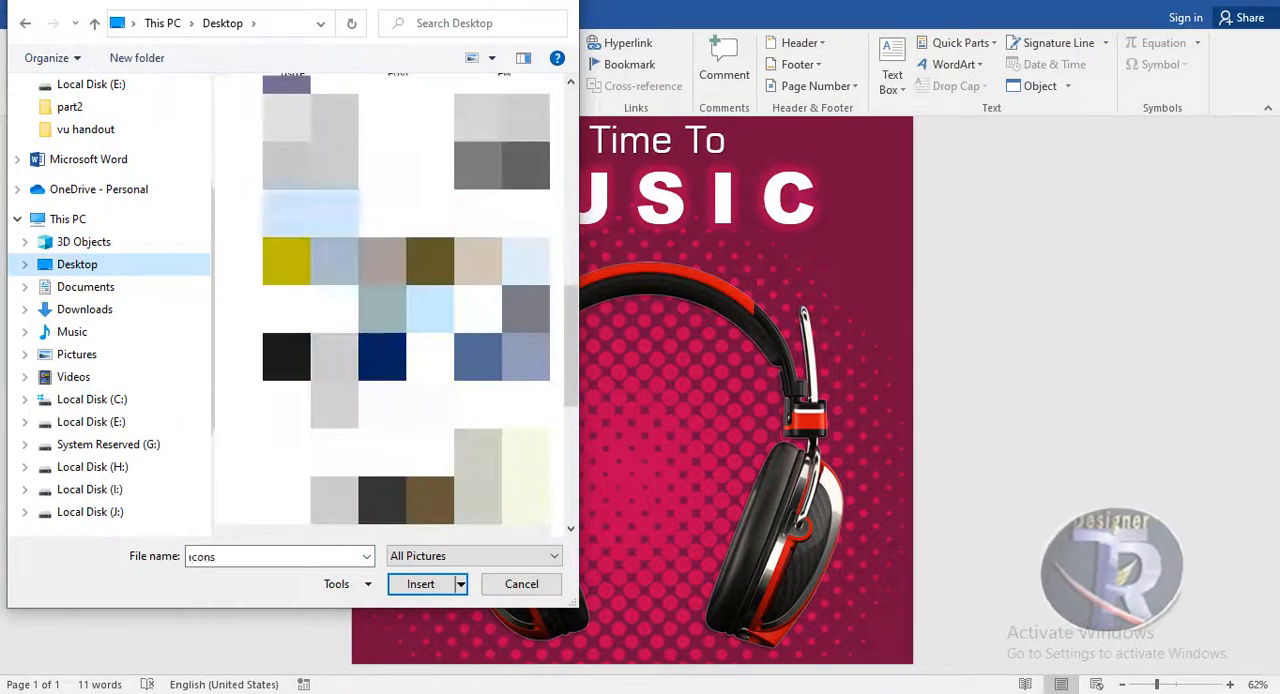
double_click(289, 260)
click(876, 72)
click(880, 249)
drag(643, 212, 606, 521)
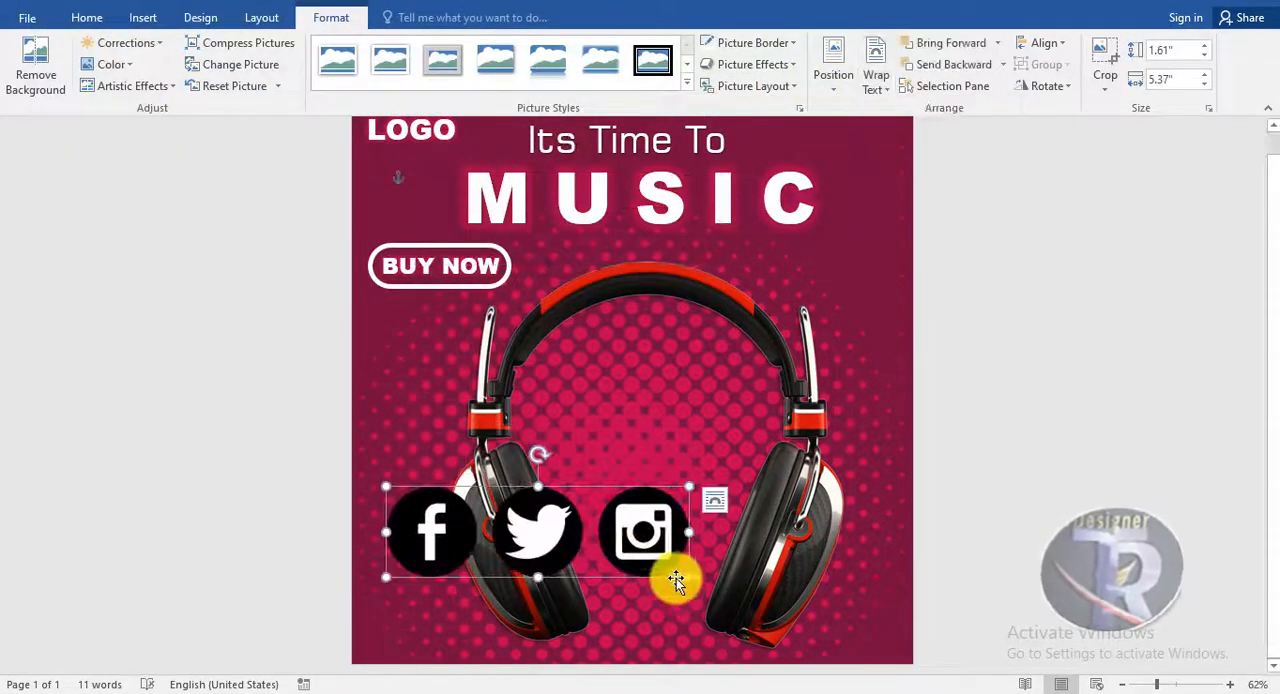
drag(688, 577, 474, 647)
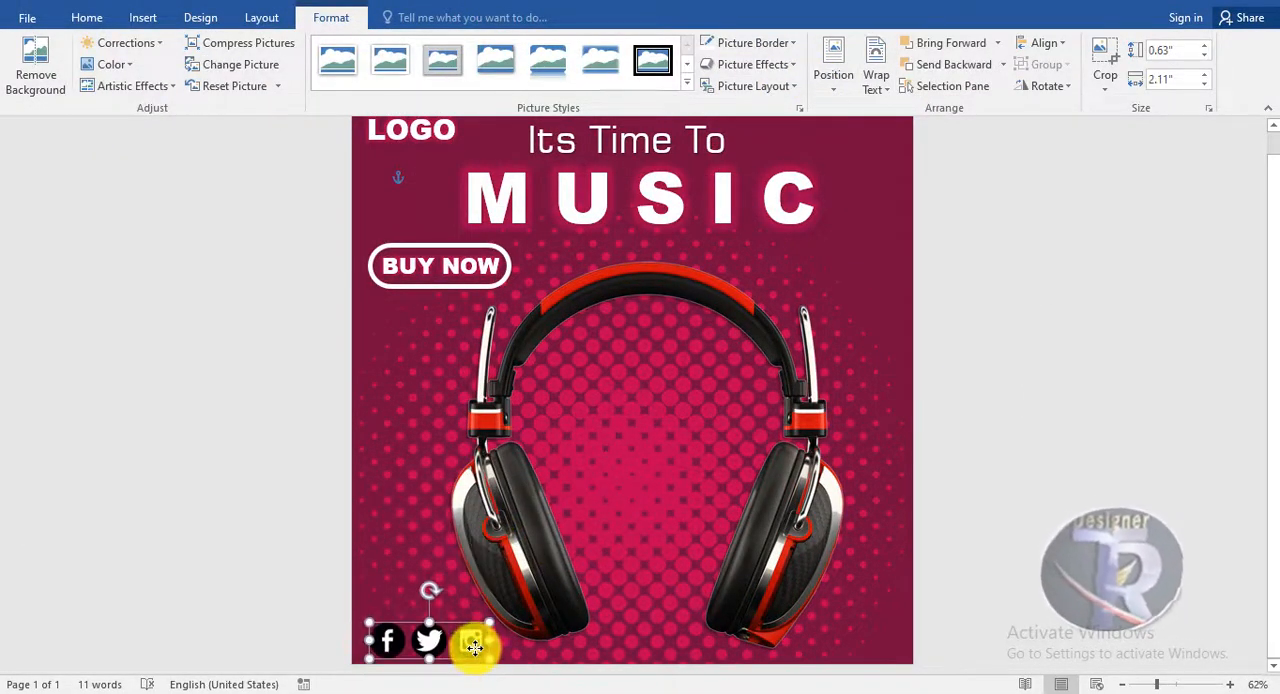
Recolor the social media icons with the dark gold variation
click(114, 65)
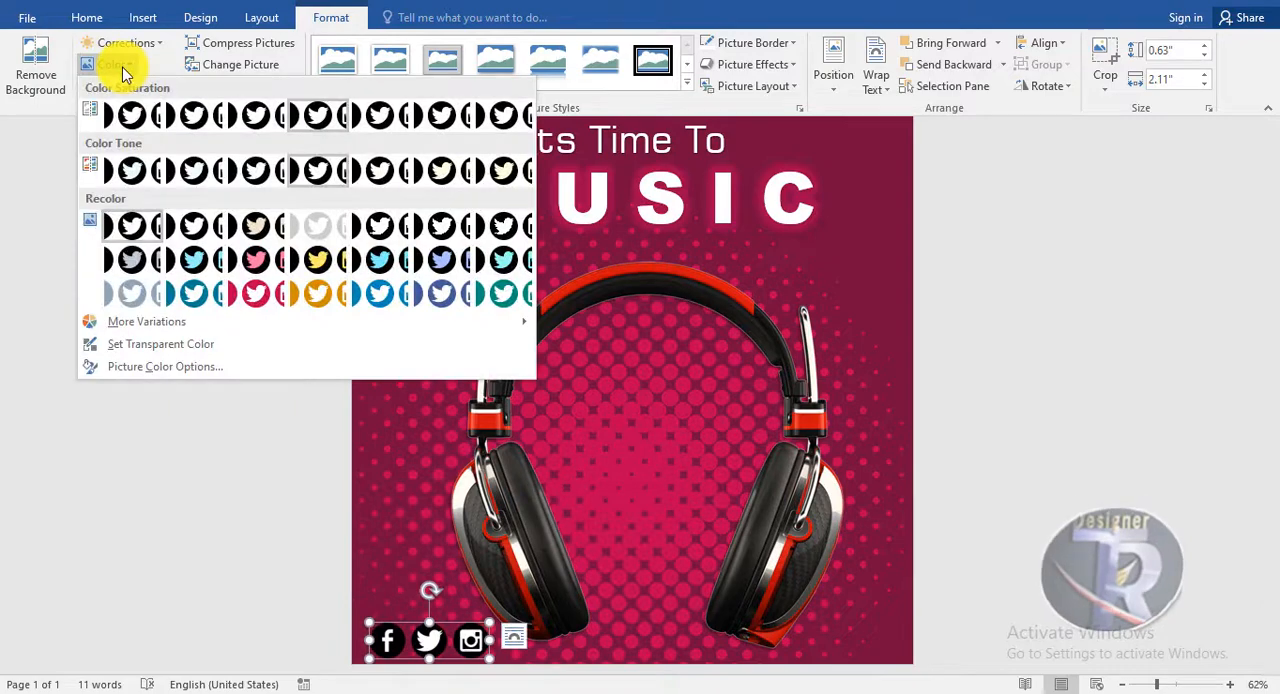
click(309, 300)
scroll(1083, 440, up, 1)
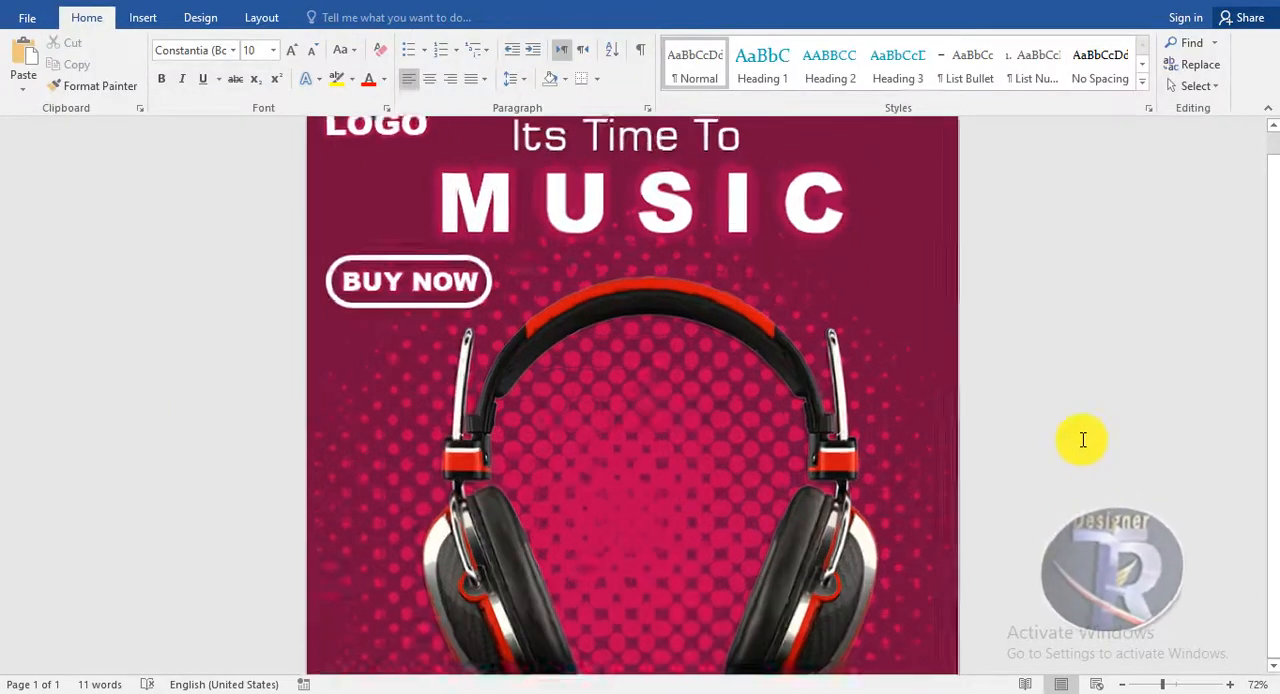
scroll(1083, 440, down, 2)
scroll(1083, 440, up, 1)
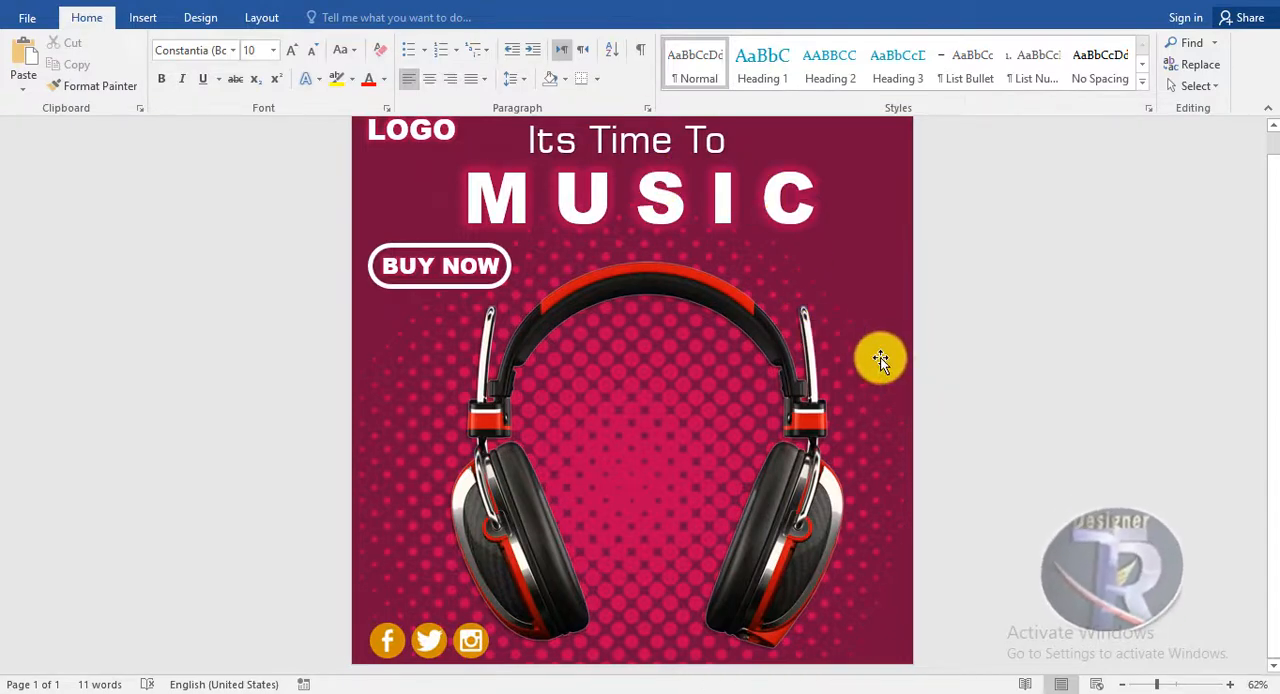
click(143, 17)
click(256, 70)
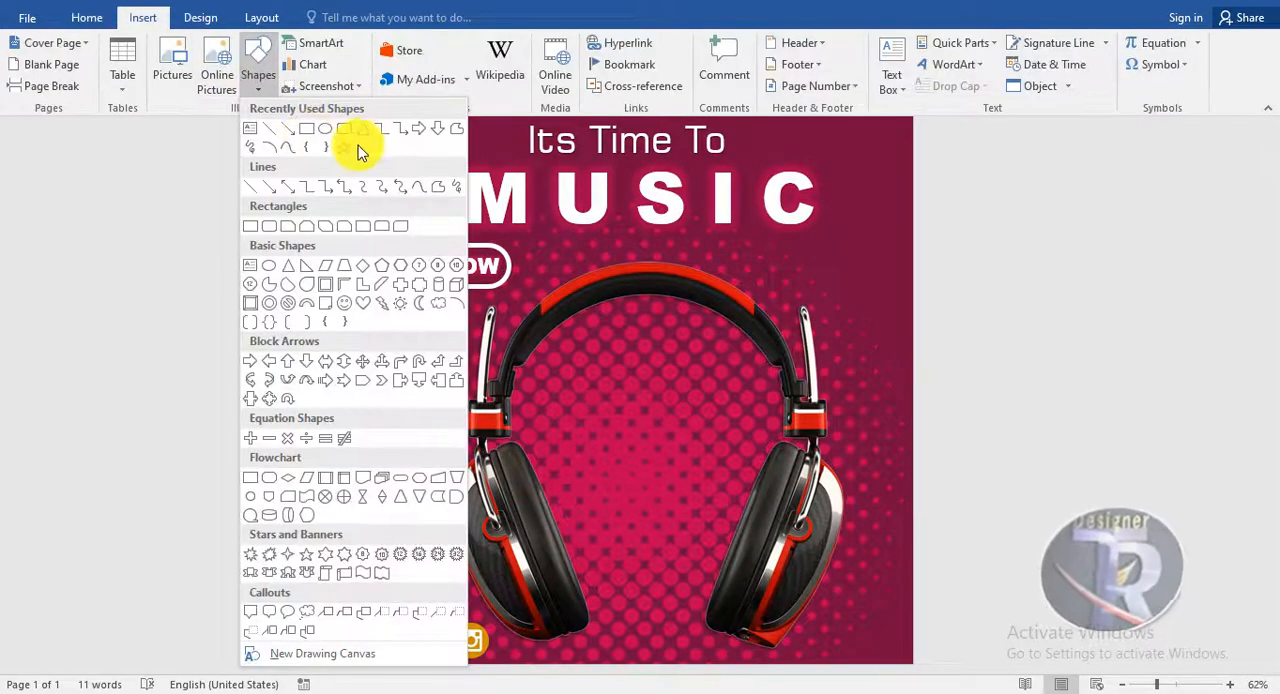
click(493, 234)
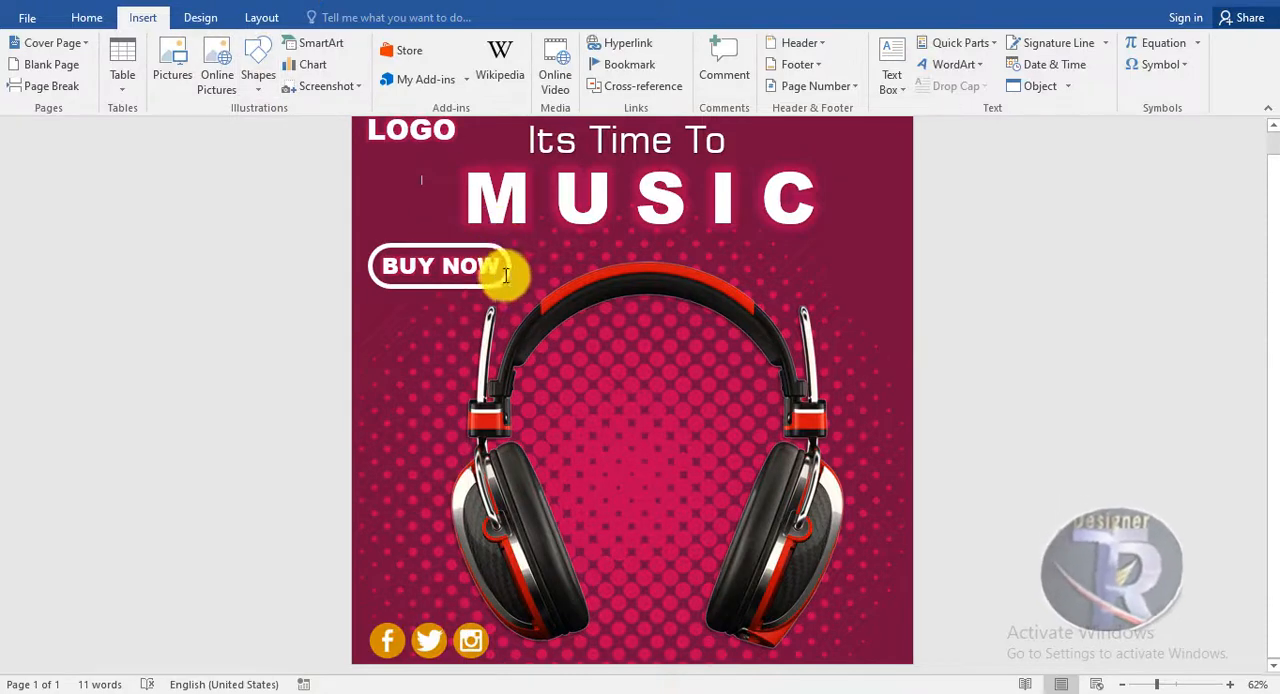
Duplicate the white-outlined pill shape and its BUY NOW text at the page's right side, level with the originals
click(506, 279)
drag(506, 288, 887, 285)
click(464, 243)
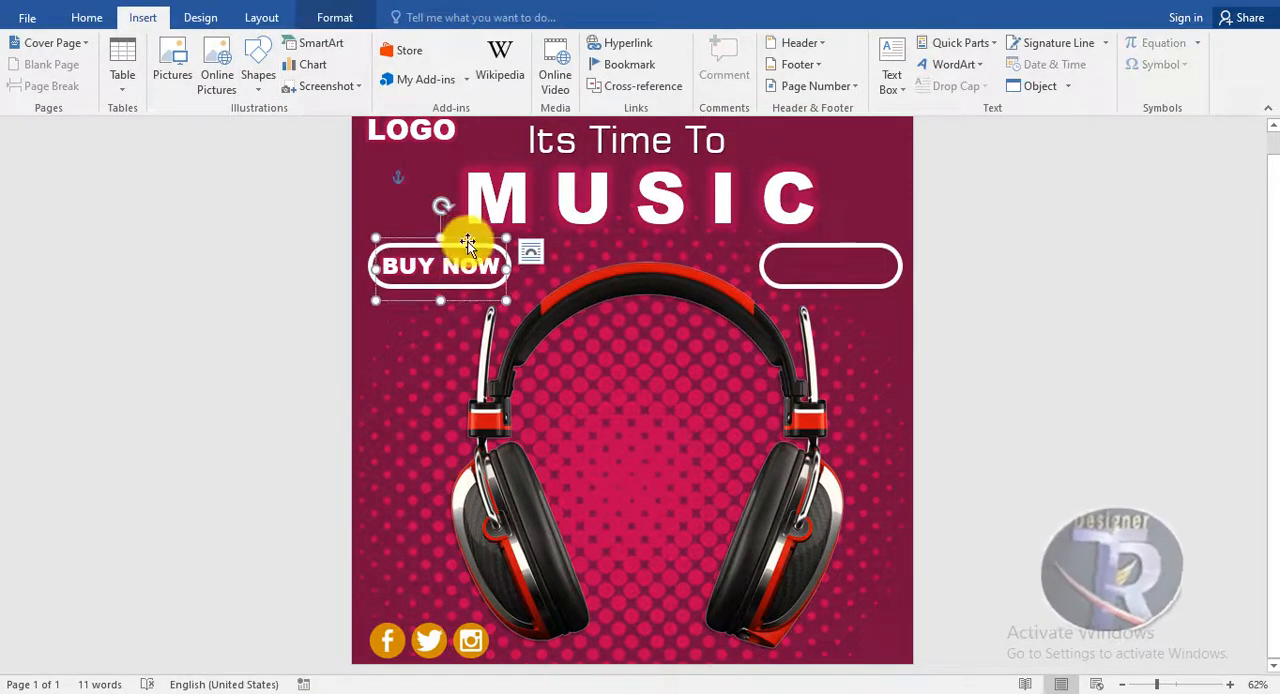
drag(467, 243, 824, 246)
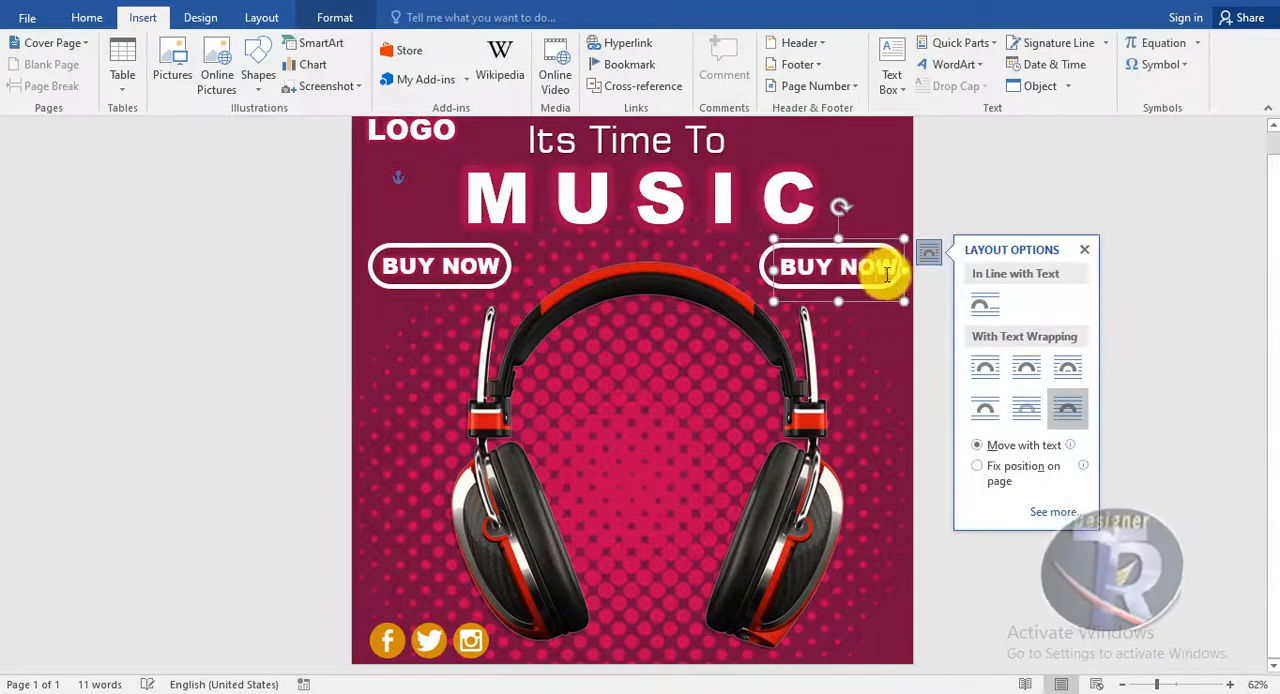
Replace the text in the right-hand pill shape with 20% OFF
drag(888, 270, 772, 269)
key(BackSpace)
text($29)
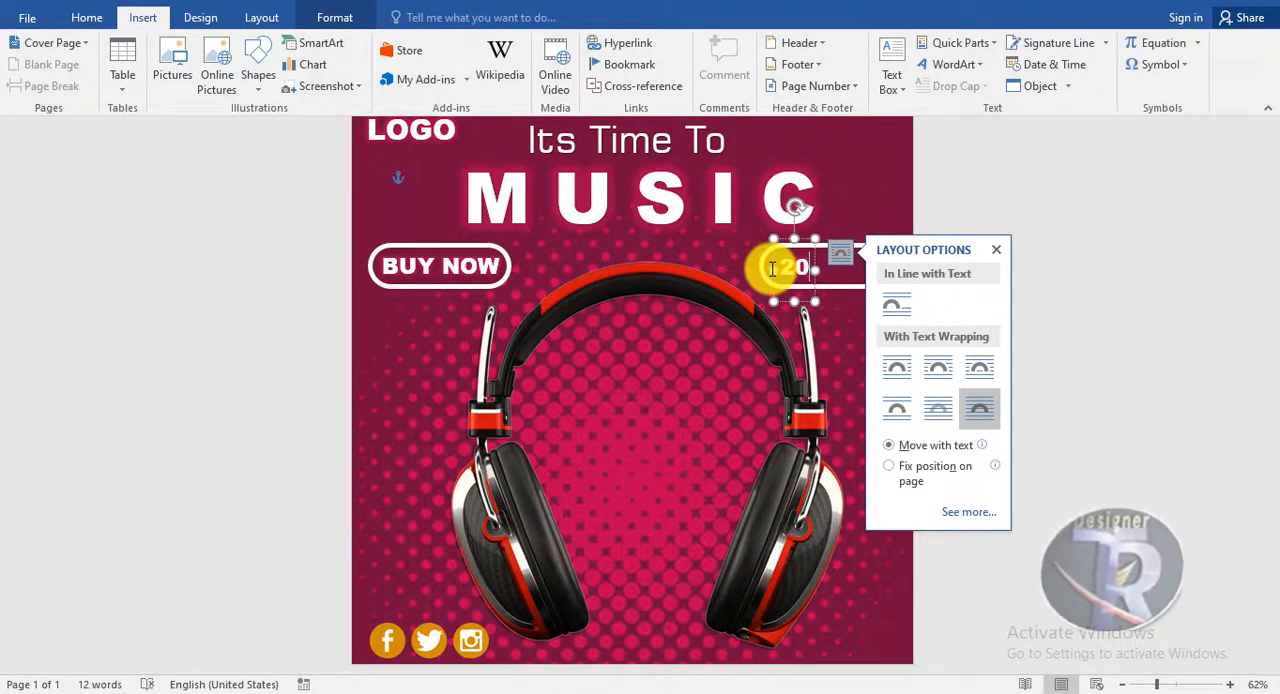
text(% OFF)
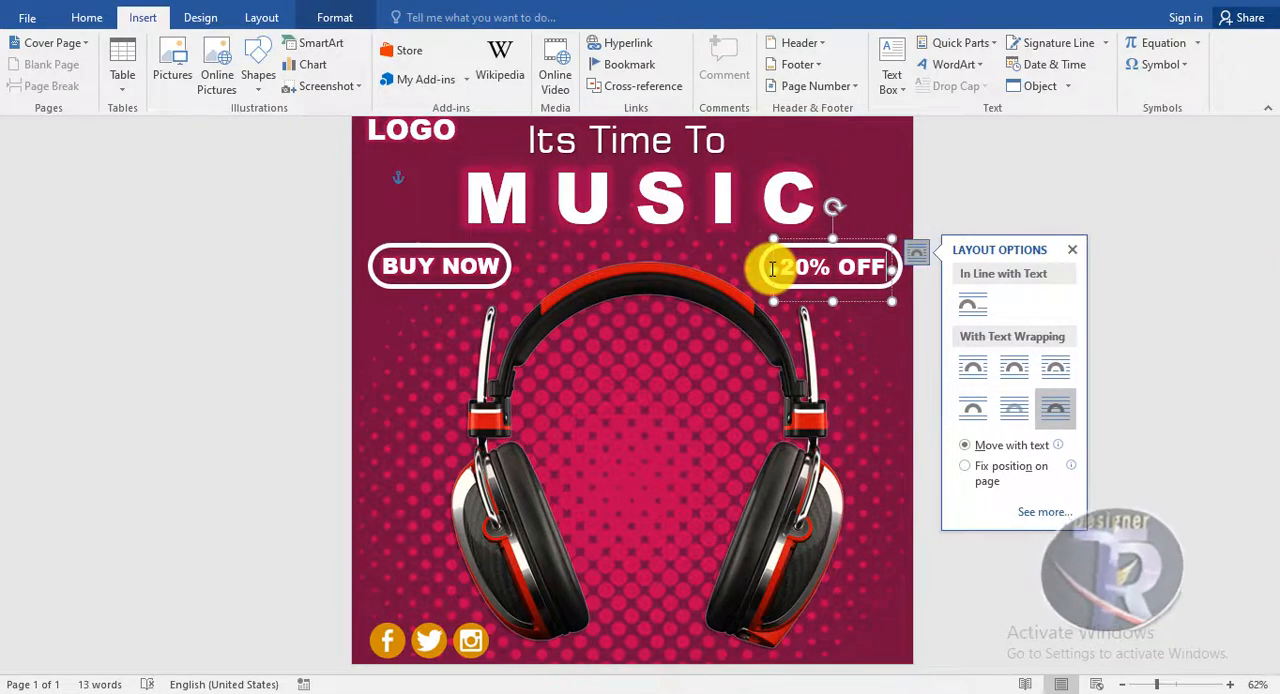
click(1006, 394)
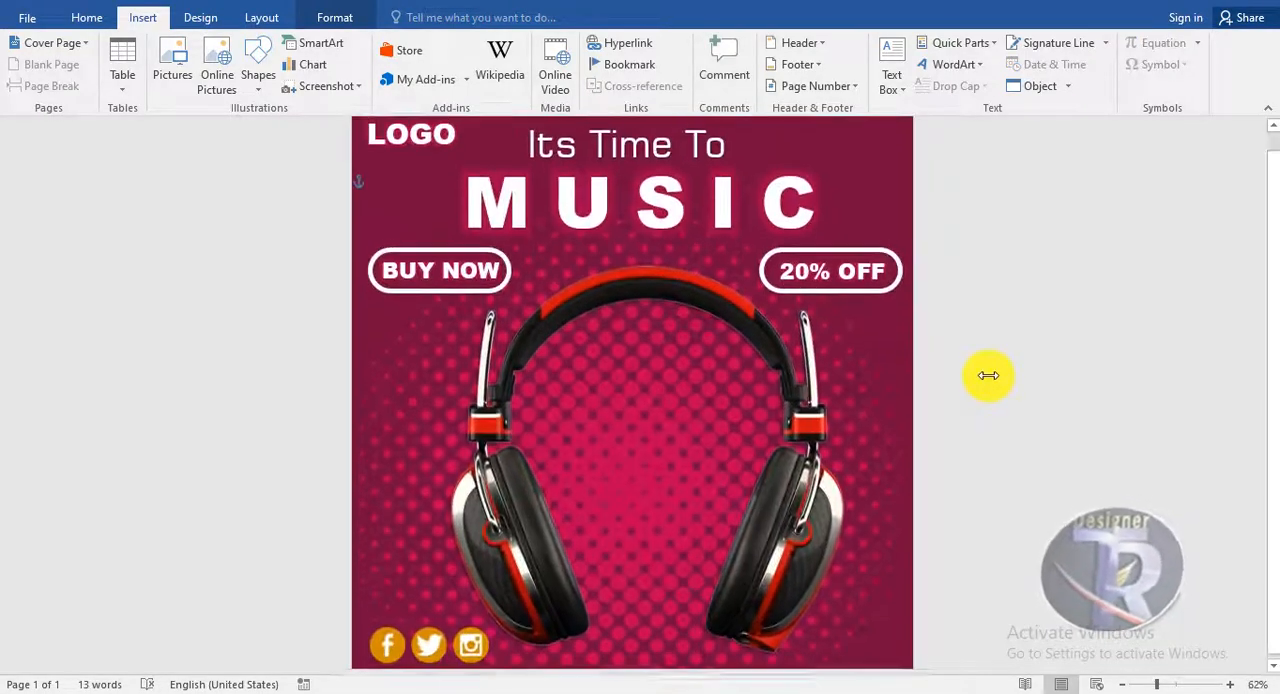
scroll(988, 376, down, 1)
scroll(986, 380, up, 1)
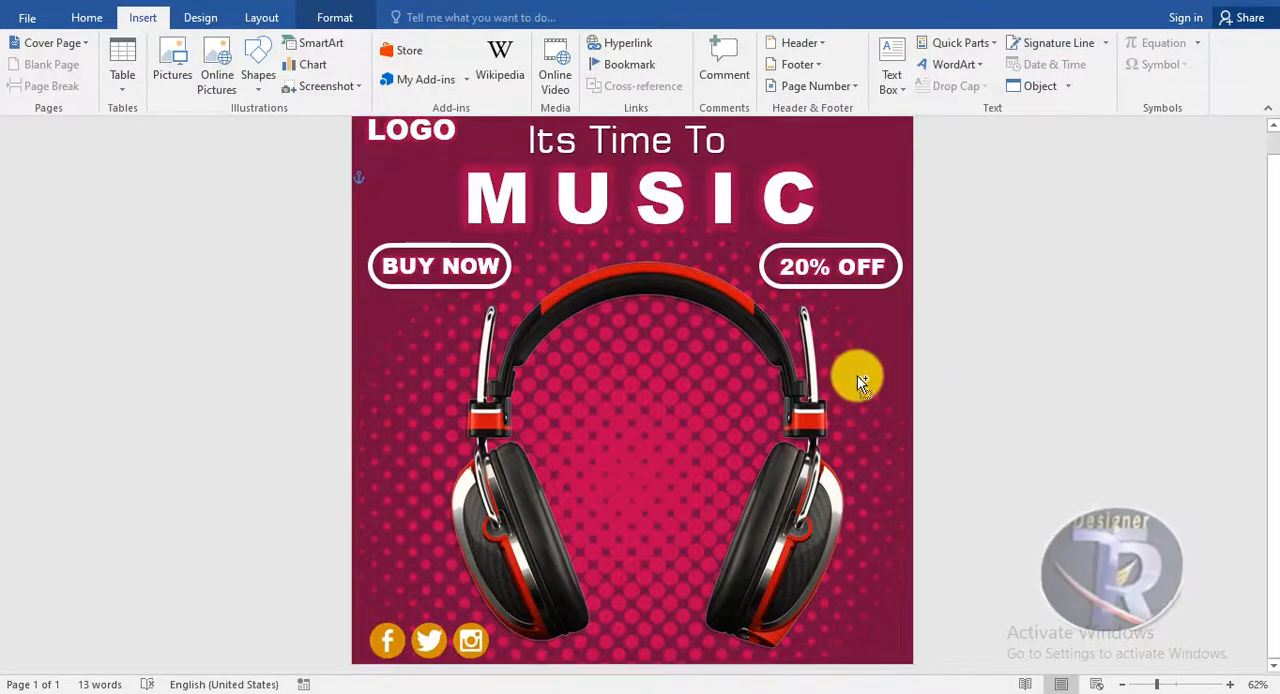
scroll(857, 375, up, 4)
scroll(857, 375, down, 6)
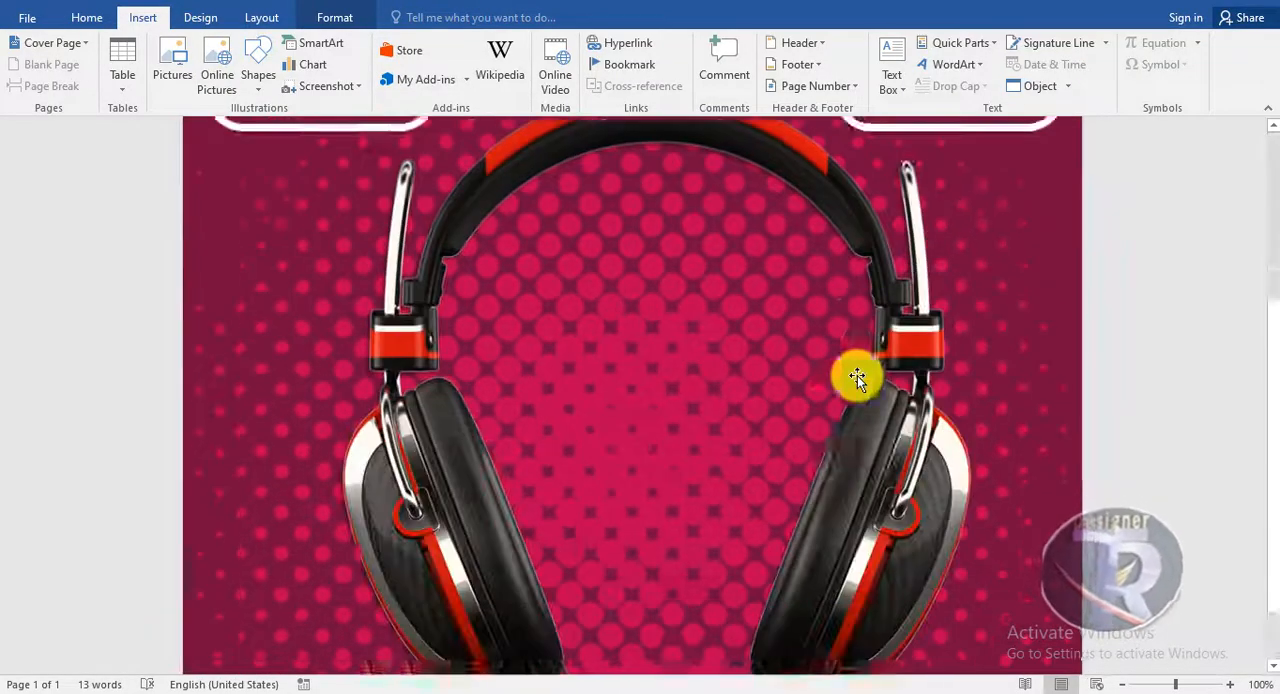
scroll(857, 375, down, 3)
scroll(857, 375, down, 3)
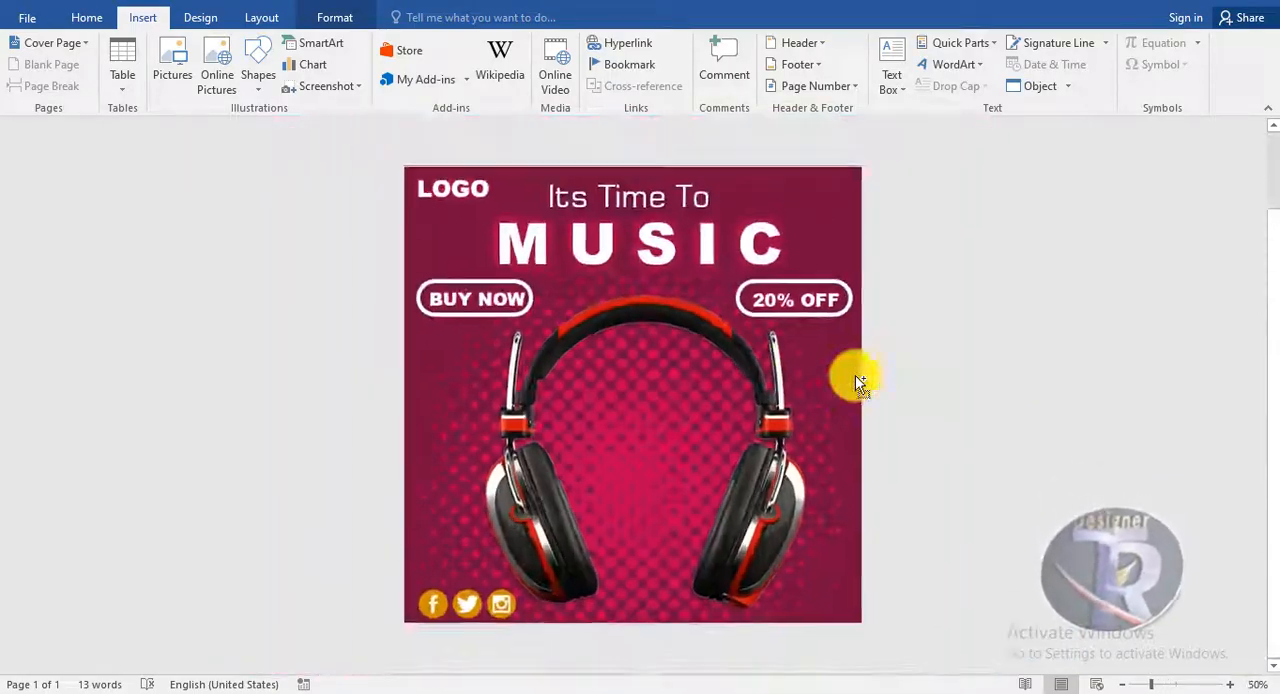